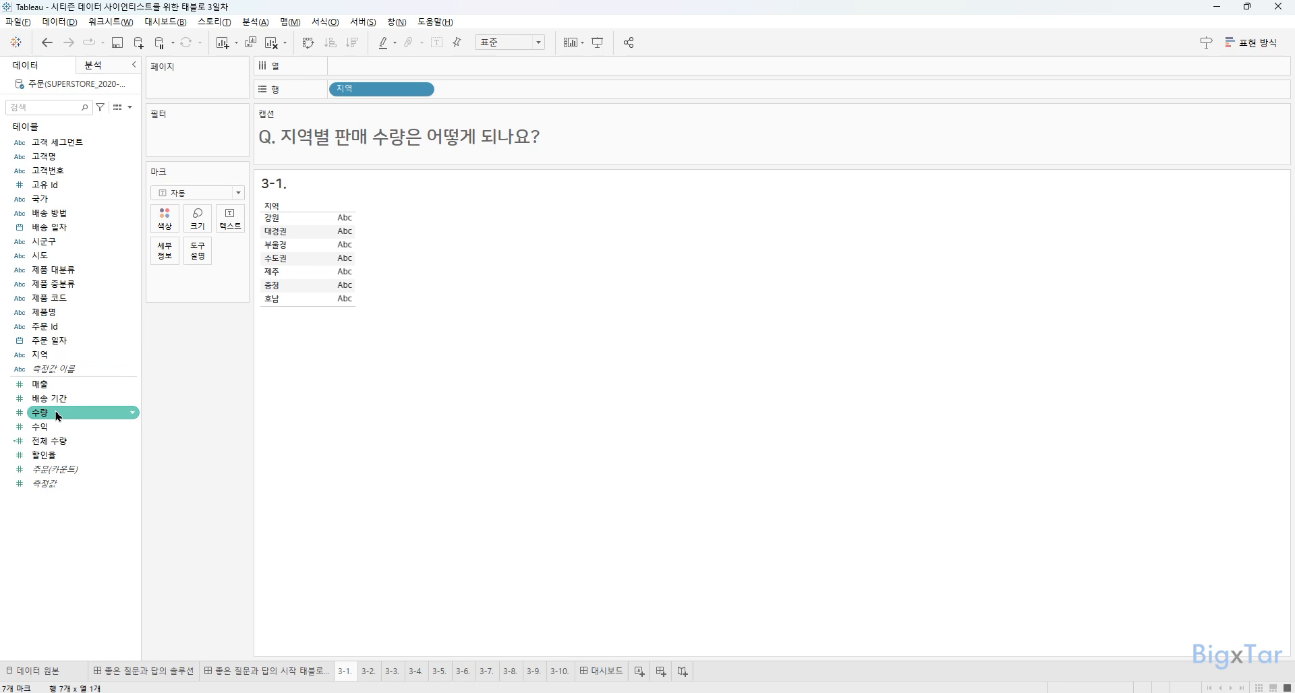
- Add the 수량 measure to the 지역 table on sheet 3-1
{"action": "double_click", "coordinate": [57, 416]}
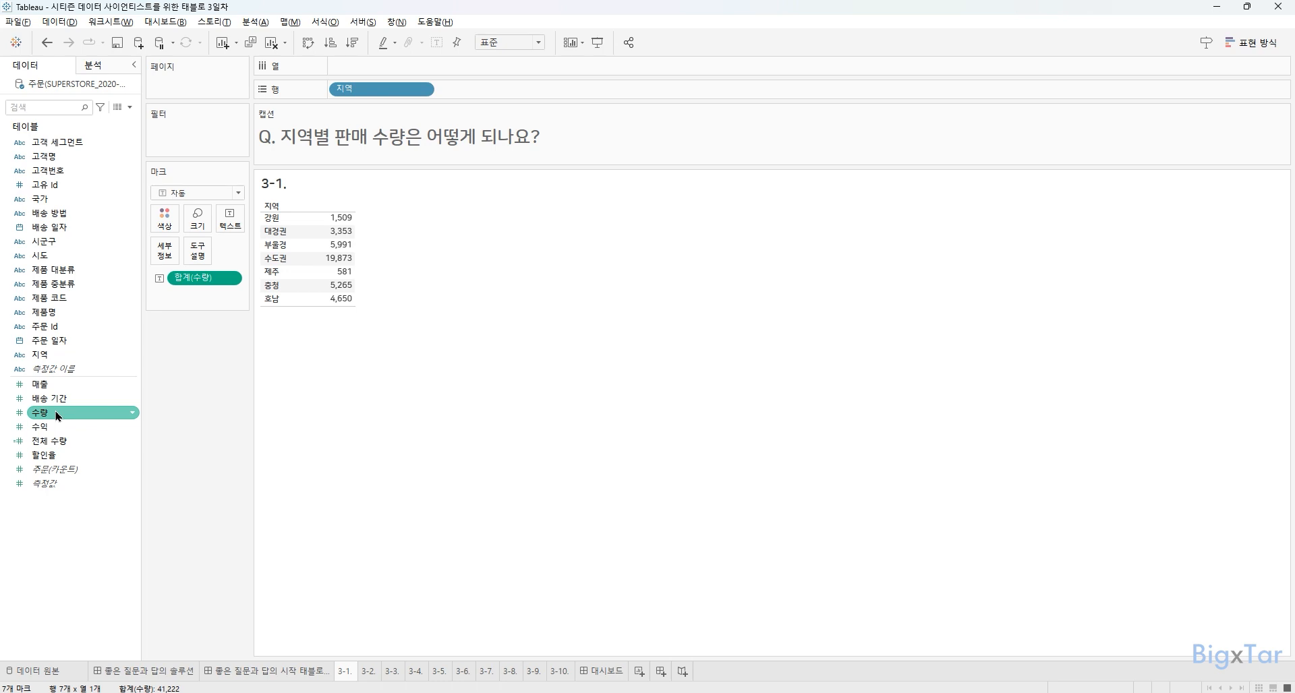
- On sheet 3-2, convert the 지역 table into a treemap and set its fit to 전체 보기
{"action": "key", "text": "ctrl+Tab"}
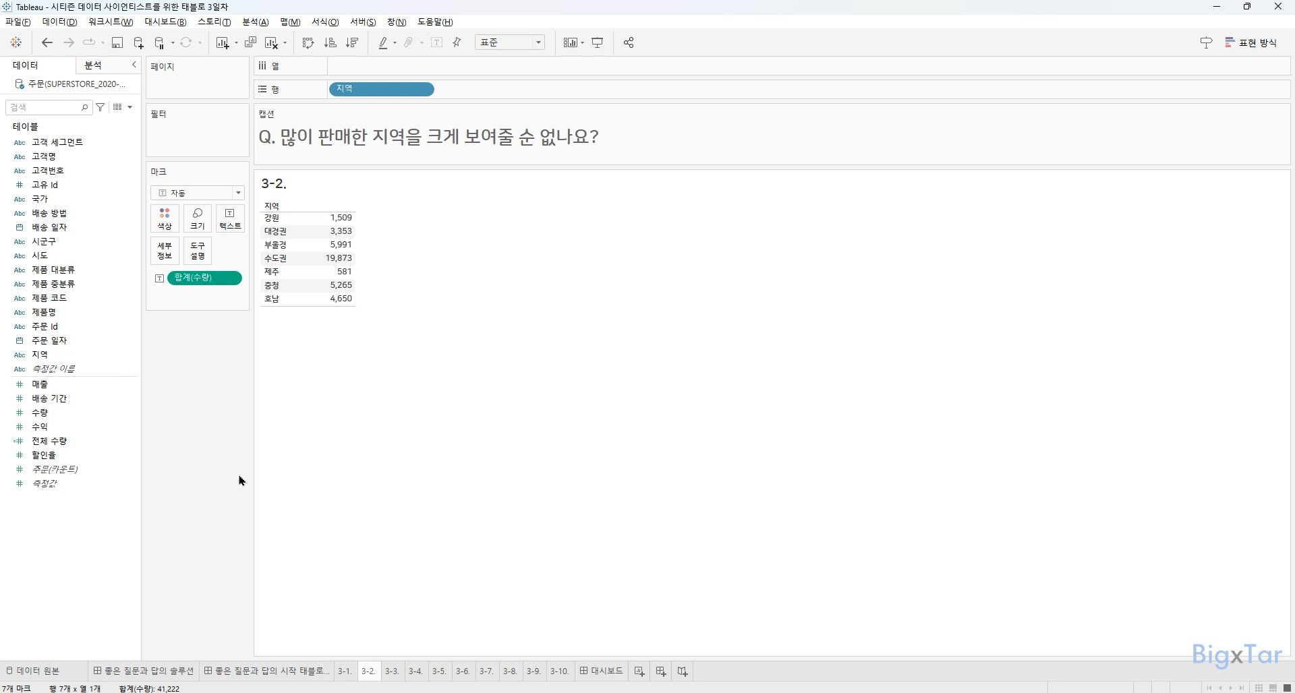
{"action": "left_click", "coordinate": [1252, 51]}
{"action": "left_click", "coordinate": [1253, 54]}
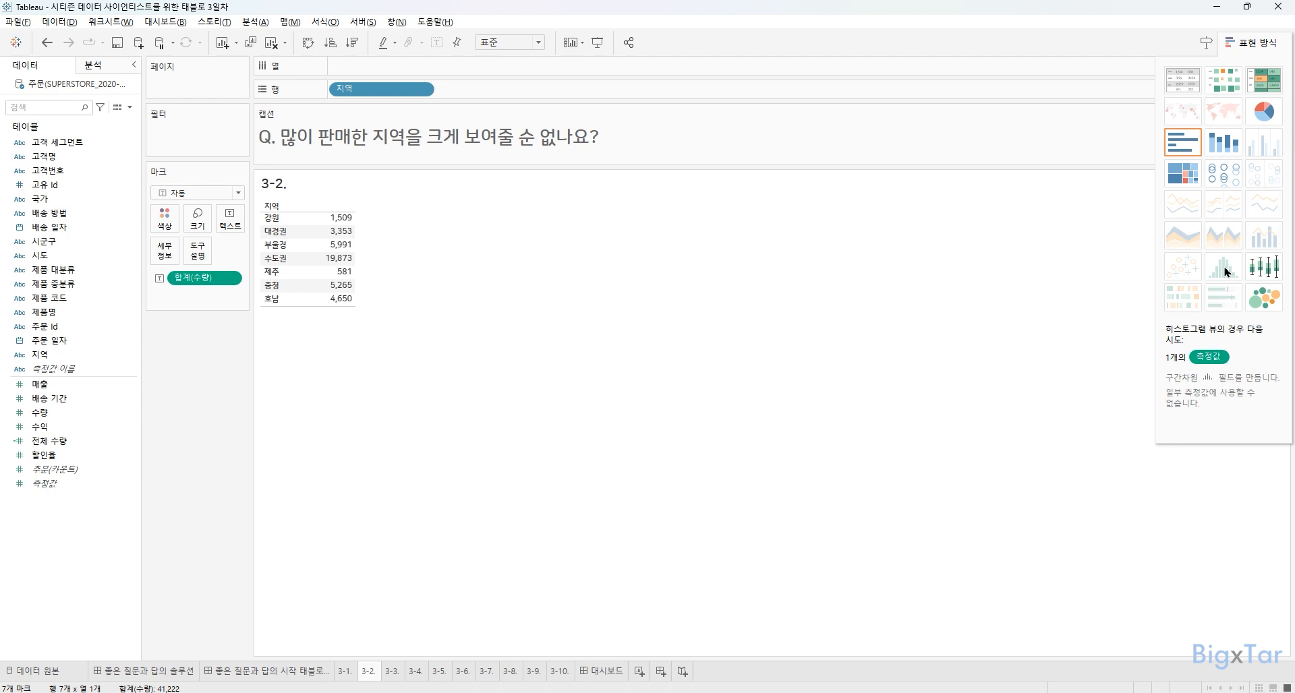
{"action": "left_click", "coordinate": [1185, 175]}
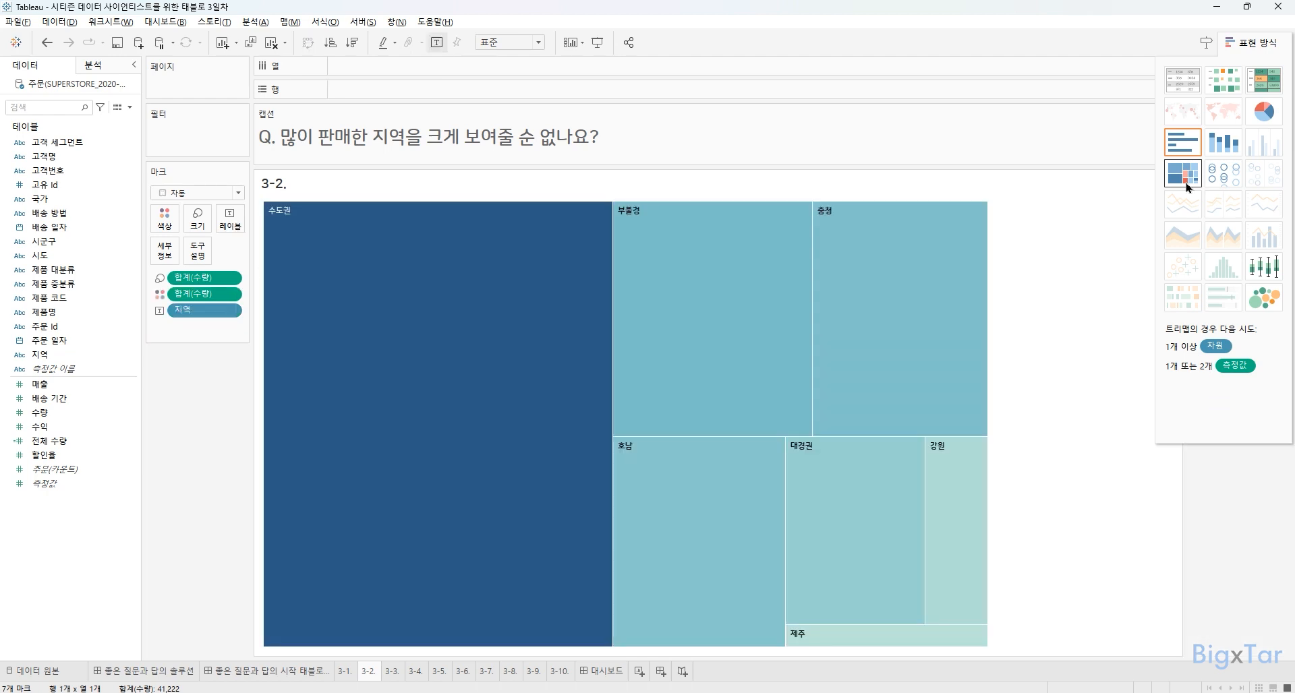
{"action": "left_click", "coordinate": [1239, 42]}
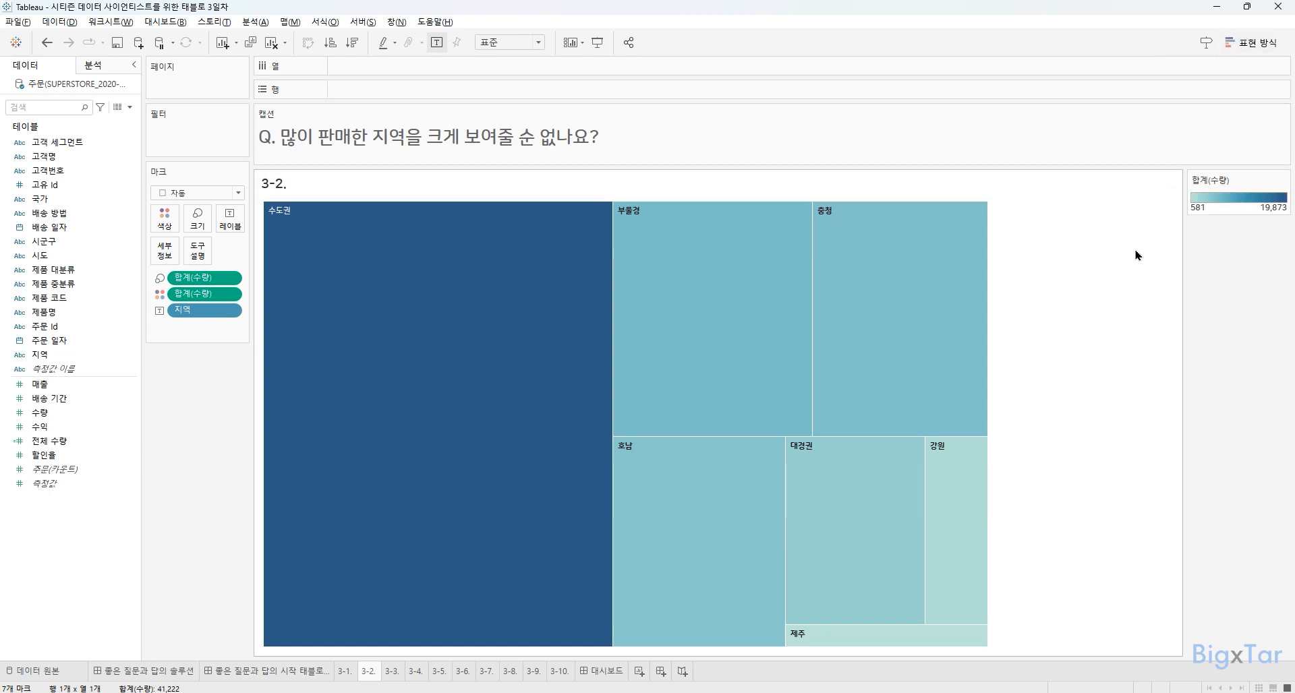
{"action": "mouse_move", "coordinate": [558, 399]}
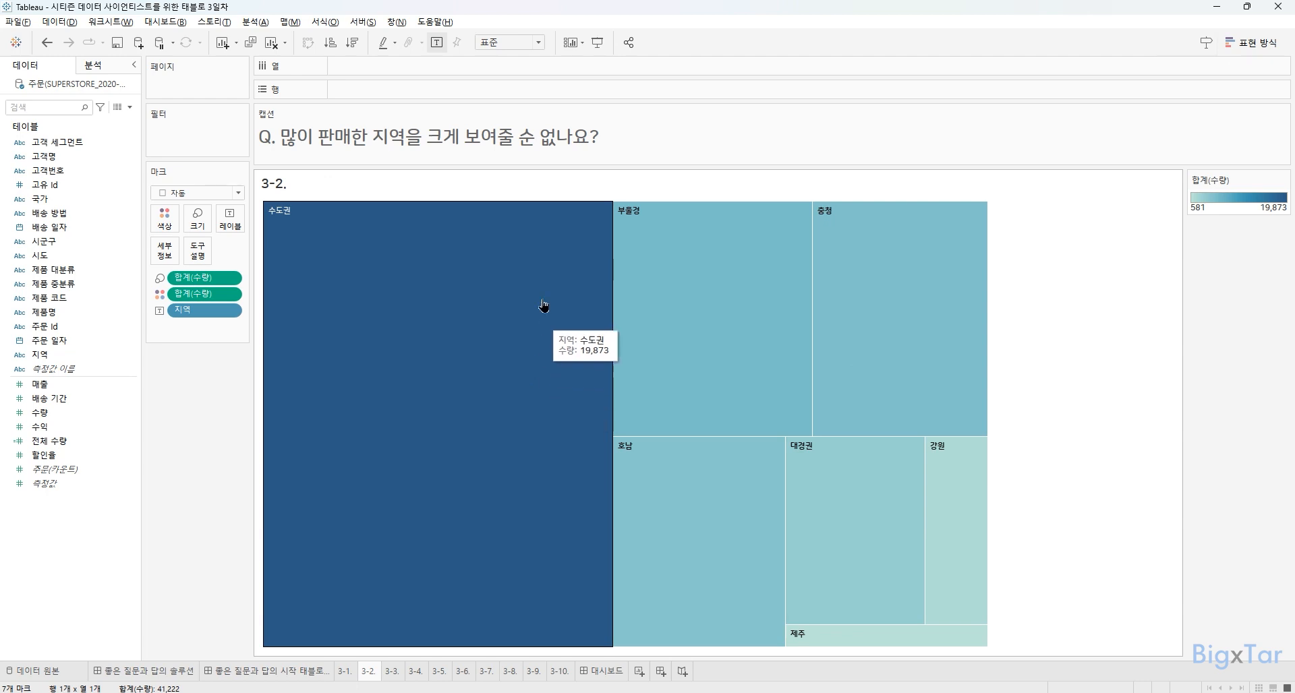
{"action": "left_click", "coordinate": [526, 44]}
{"action": "left_click", "coordinate": [514, 94]}
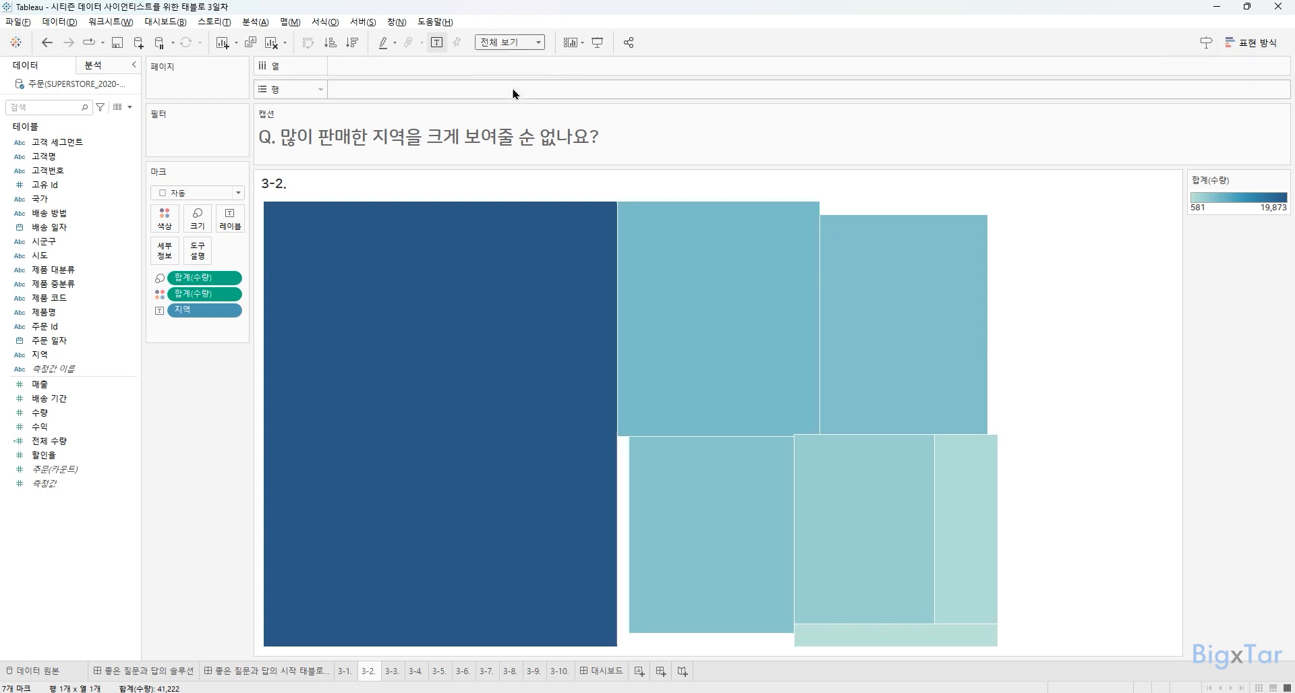
- On sheet 3-3, add 수량 to the treemap labels and apply the 순위 quick table calculation to it
{"action": "key", "text": "ctrl+Tab"}
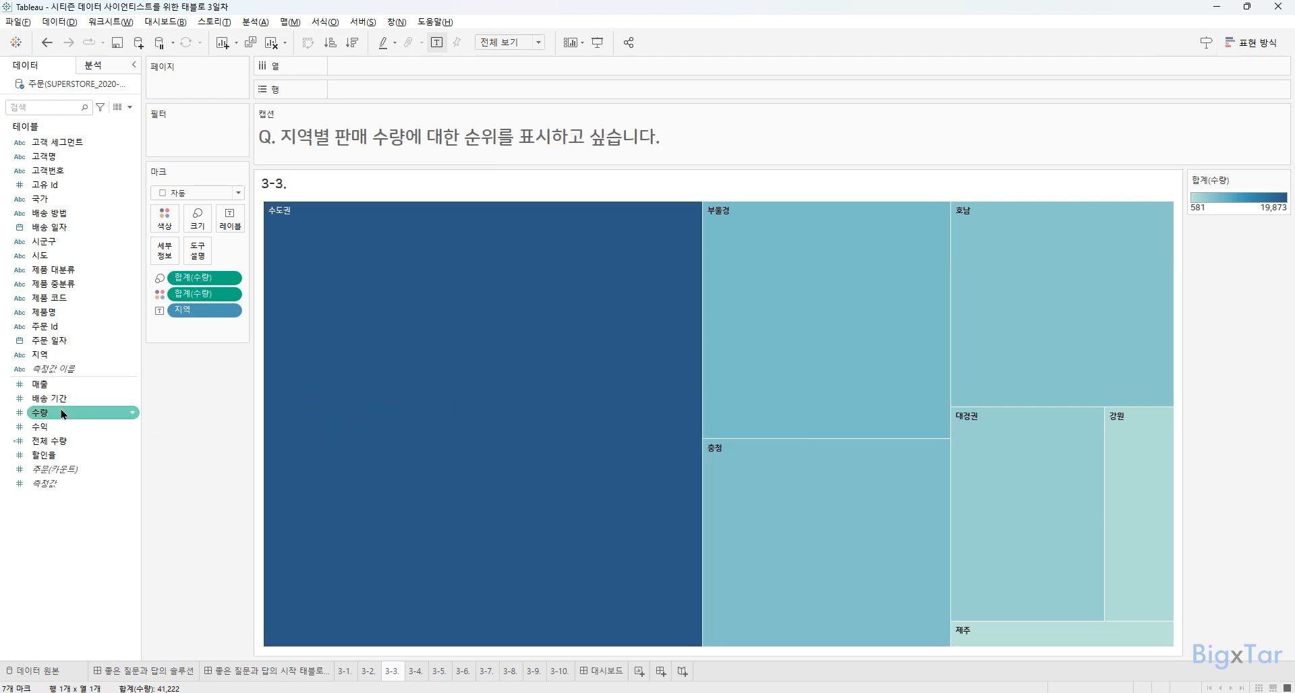
{"action": "left_click_drag", "start_coordinate": [40, 413], "coordinate": [233, 213]}
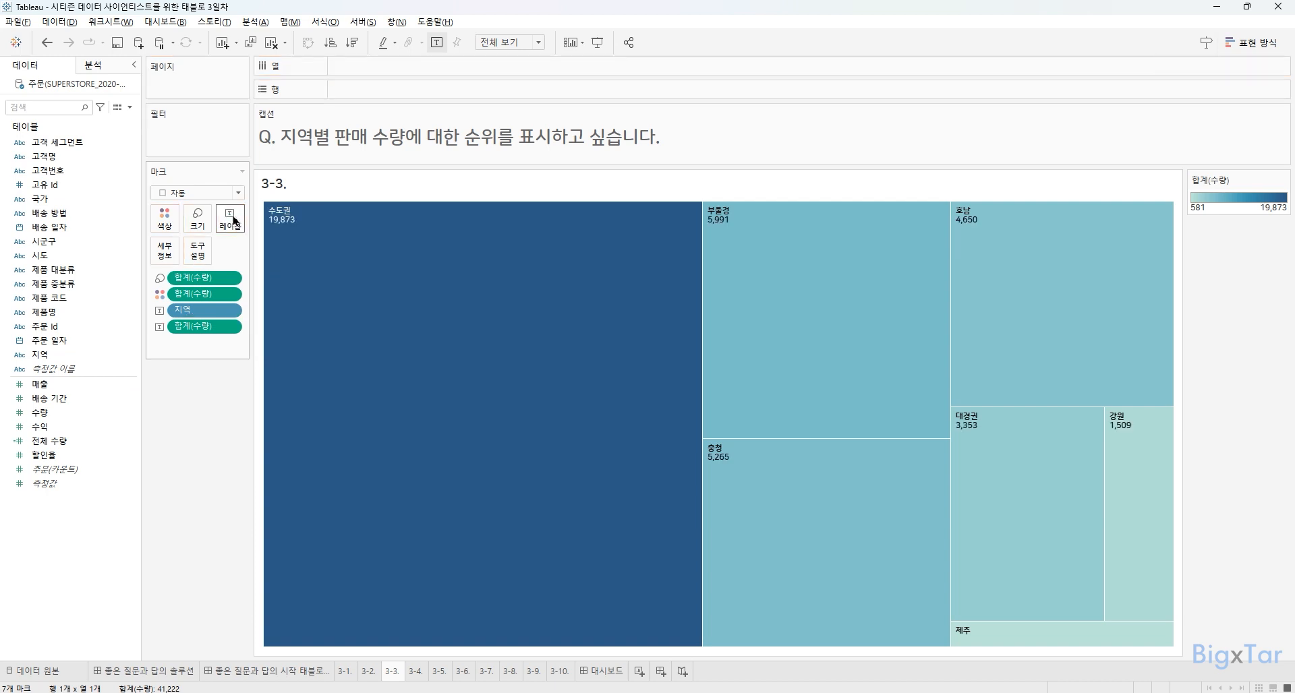
{"action": "left_click", "coordinate": [227, 330]}
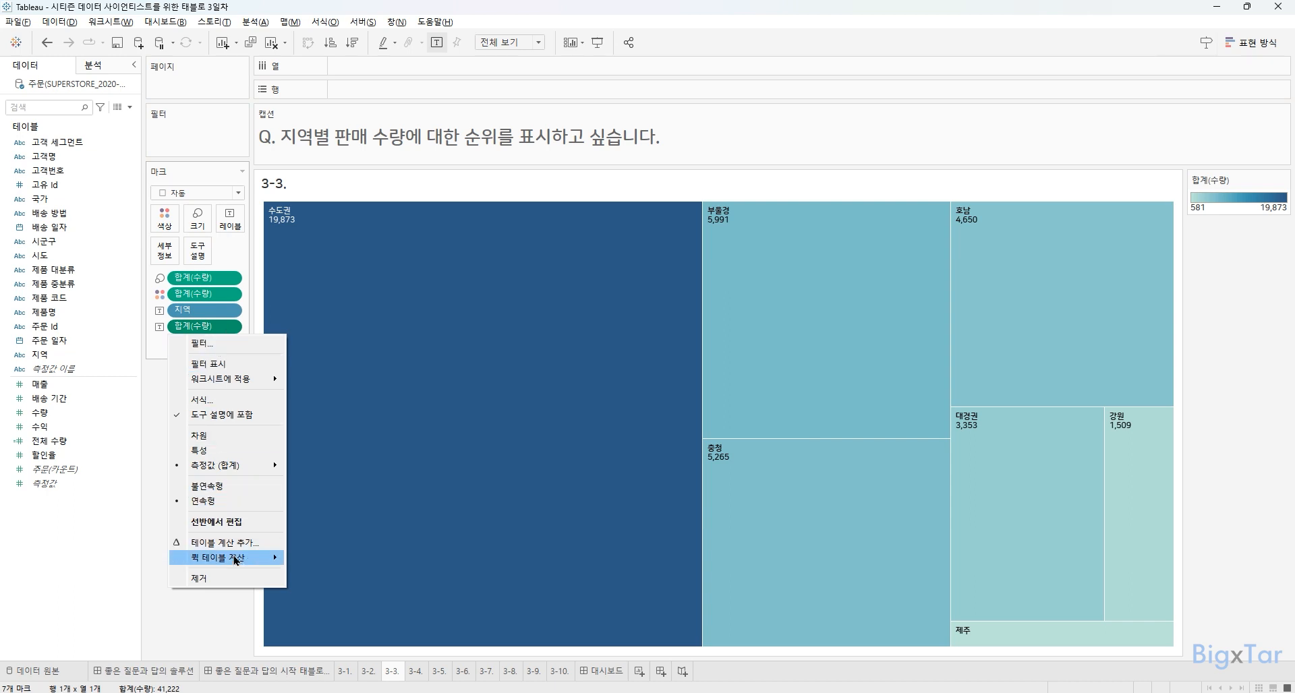
{"action": "mouse_move", "coordinate": [236, 560]}
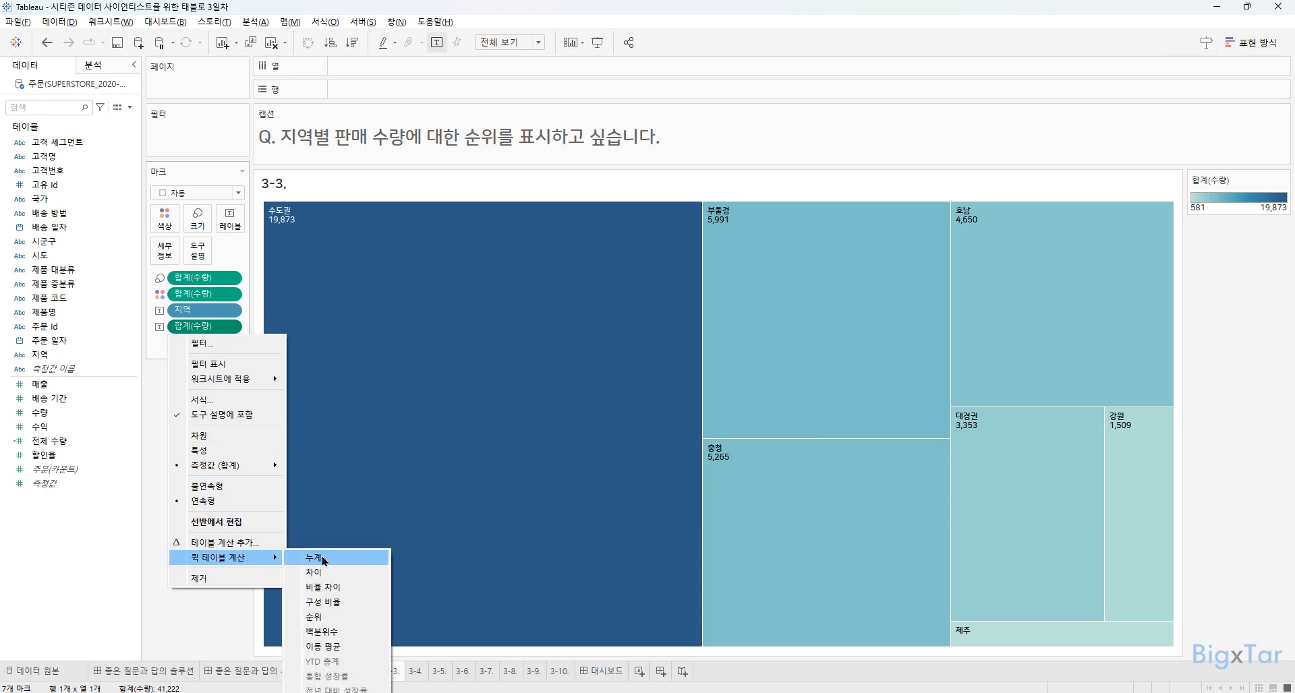
{"action": "left_click", "coordinate": [343, 624]}
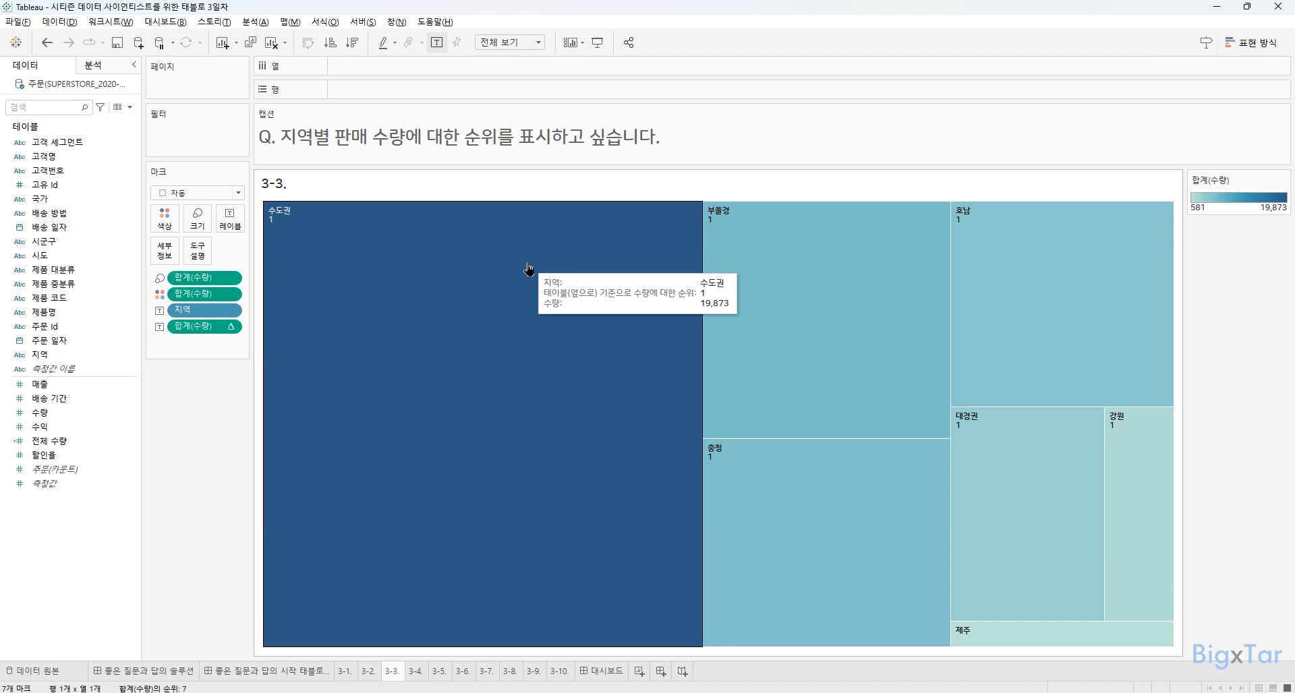
- On sheet 3-4, edit the label's rank calculation to compute using 특정 차원 with 지역 selected
{"action": "key", "text": "ctrl+Tab"}
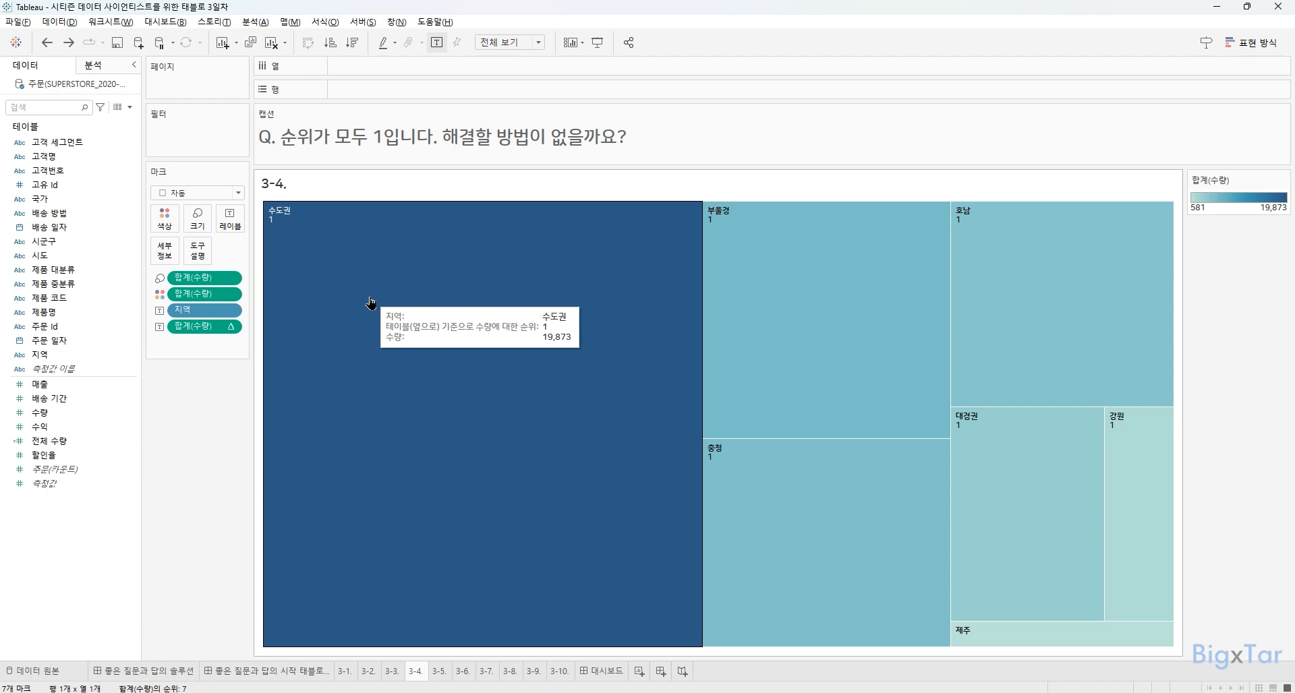
{"action": "right_click", "coordinate": [233, 329]}
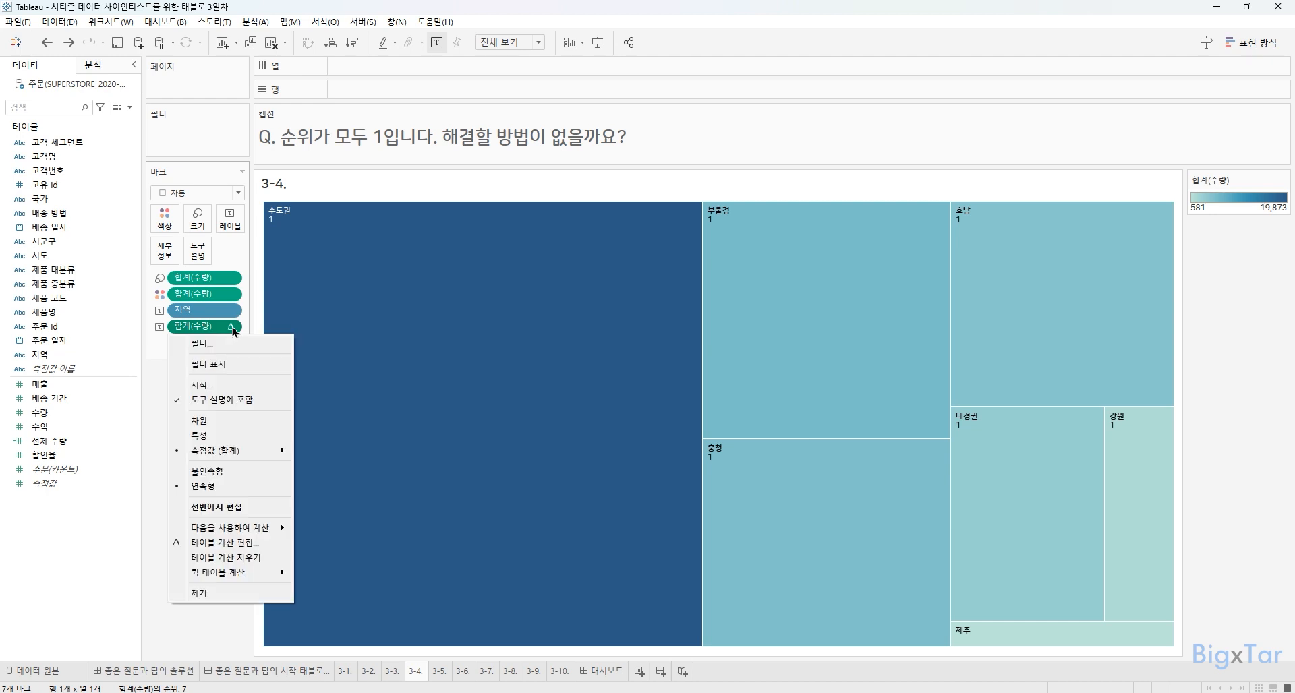
{"action": "left_click", "coordinate": [260, 544]}
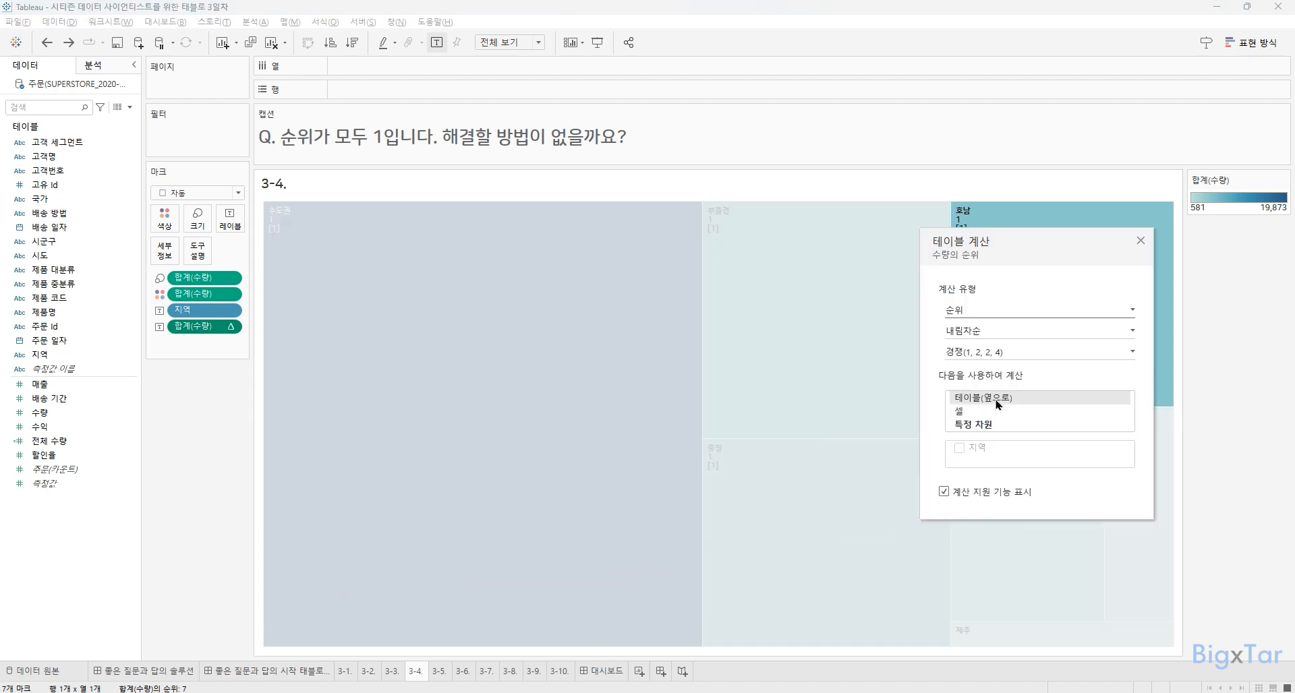
{"action": "left_click", "coordinate": [989, 426]}
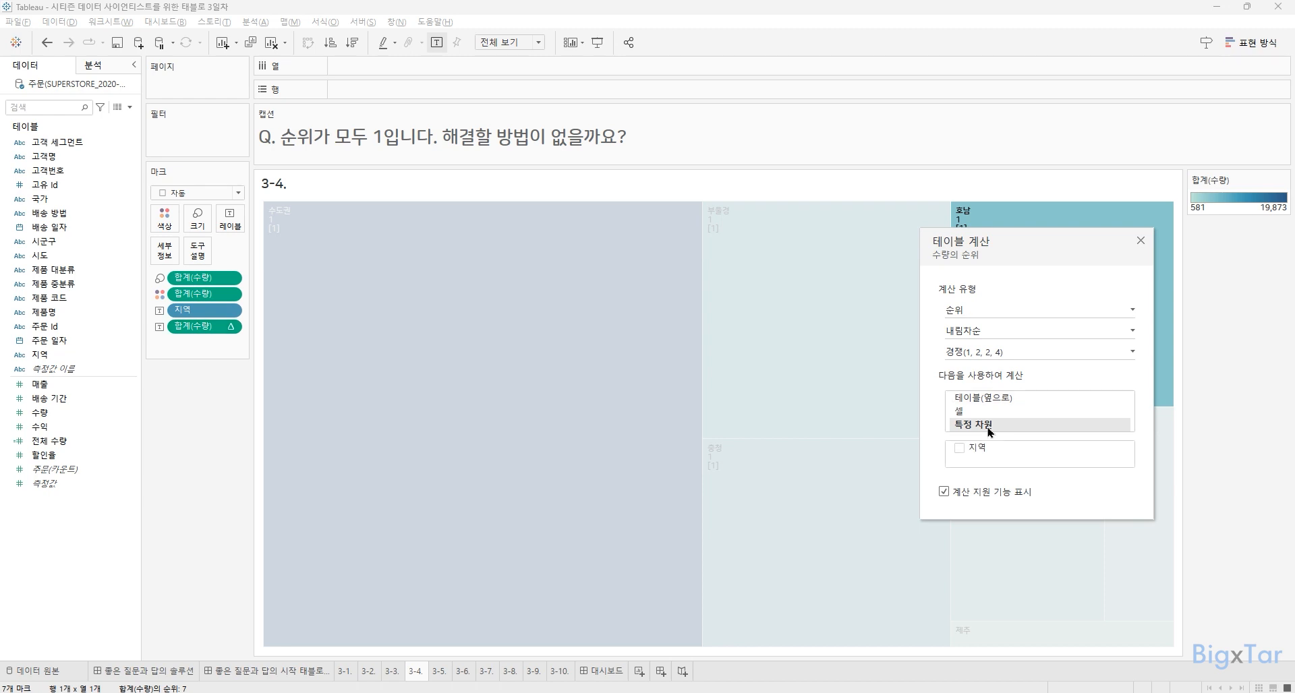
{"action": "left_click", "coordinate": [960, 450]}
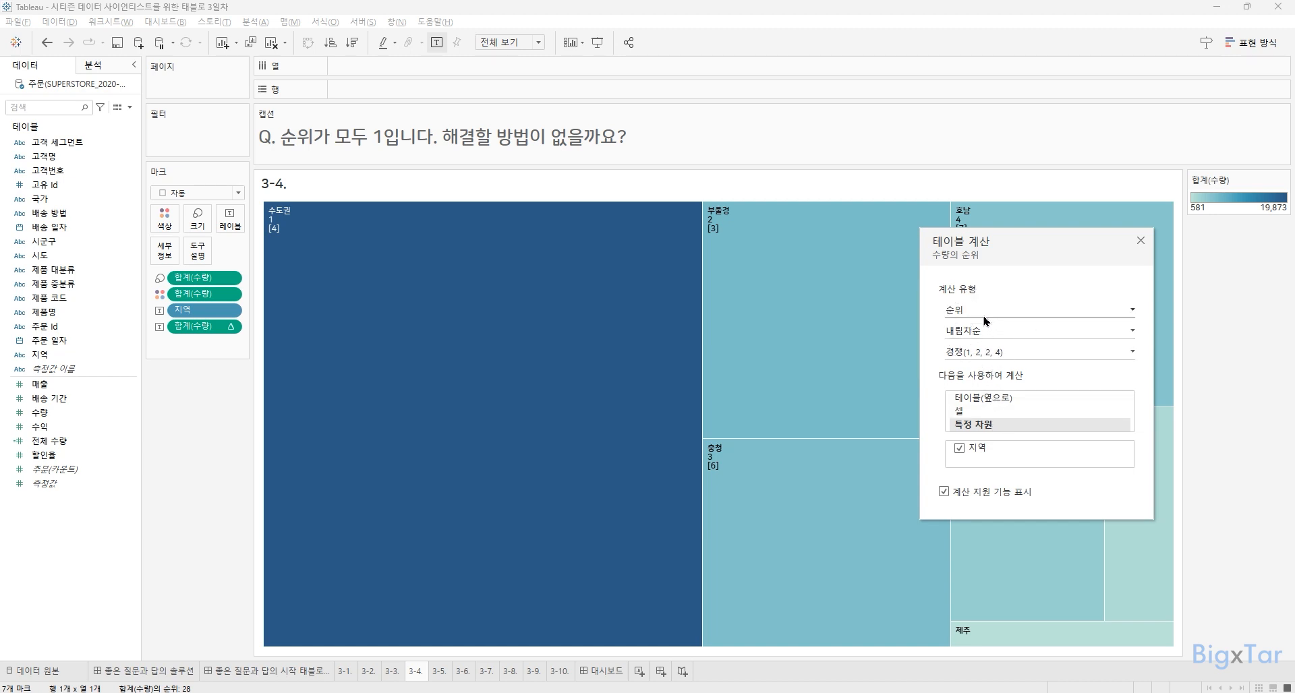
{"action": "left_click", "coordinate": [1140, 241]}
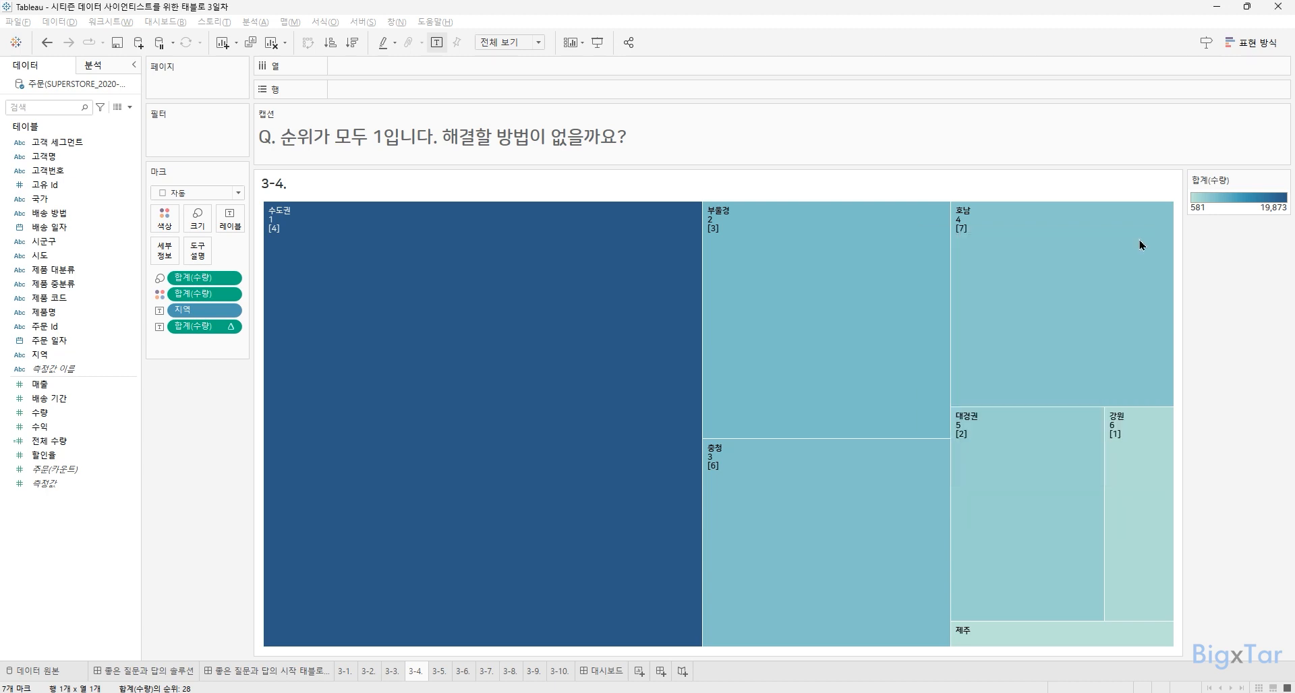
- On sheet 3-5, add 수량 to the treemap labels again and apply the 구성 비율 quick table calculation to it
{"action": "left_click", "coordinate": [438, 672]}
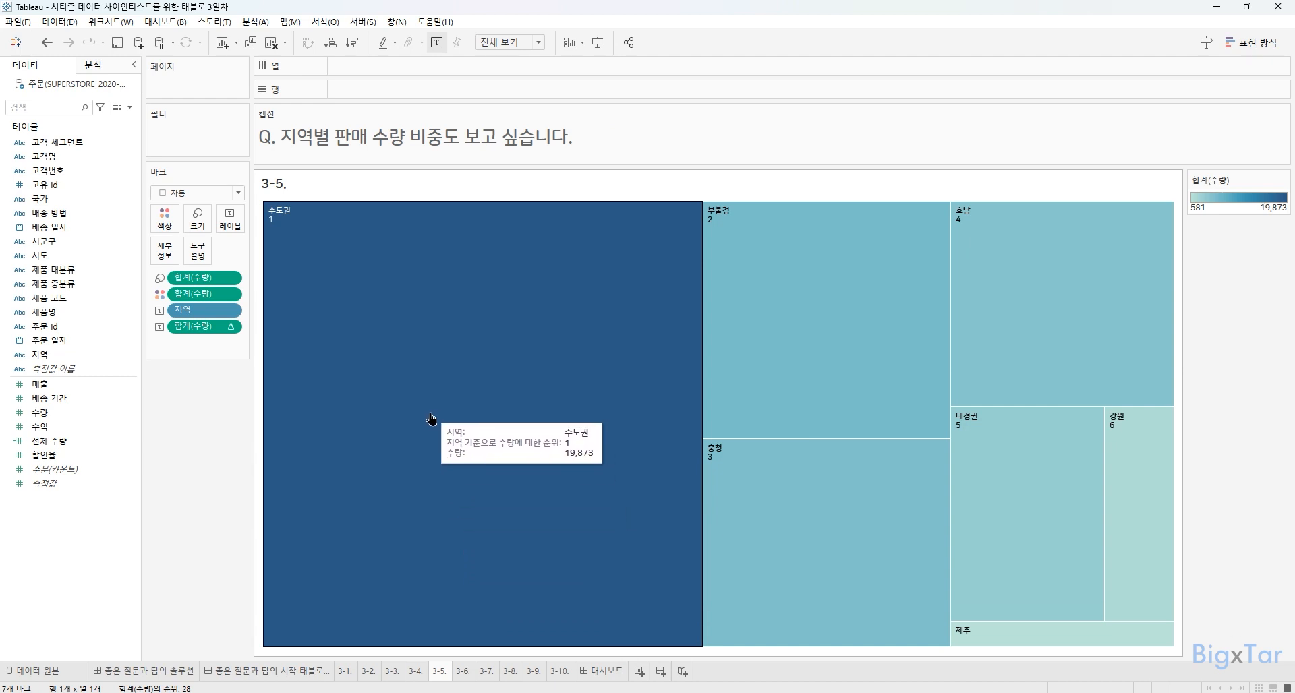
{"action": "left_click_drag", "start_coordinate": [42, 419], "coordinate": [225, 232]}
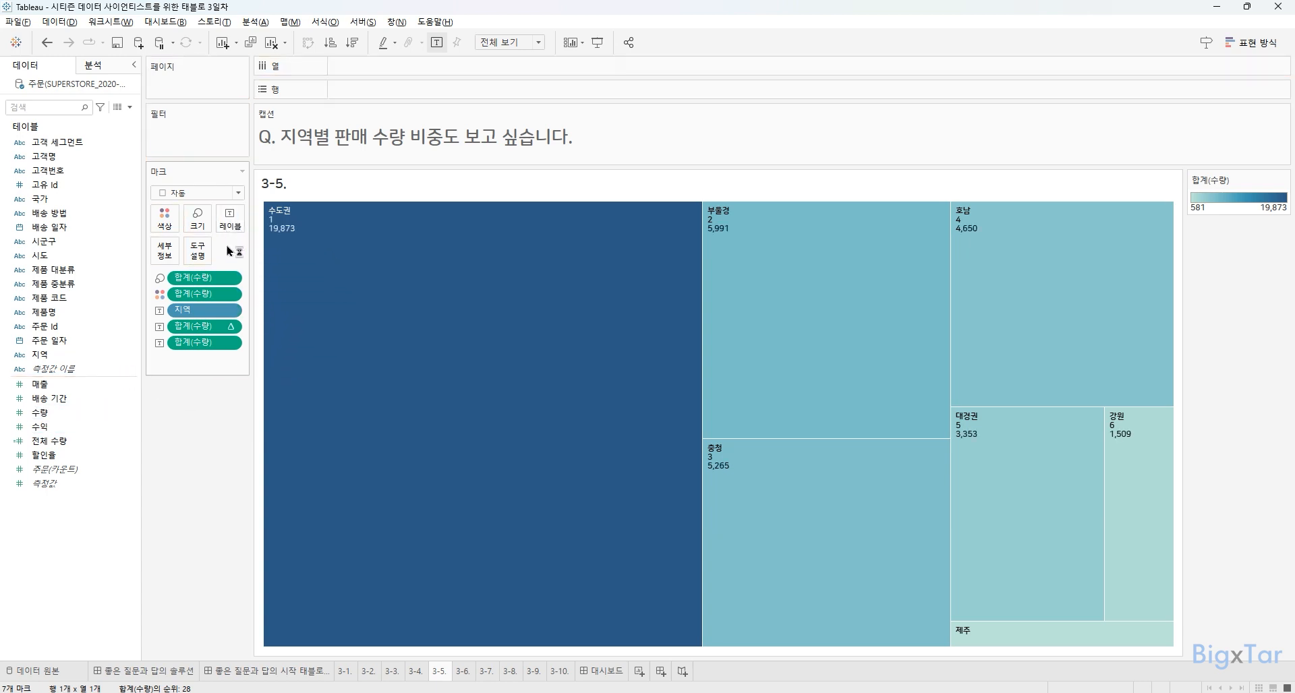
{"action": "left_click", "coordinate": [232, 344]}
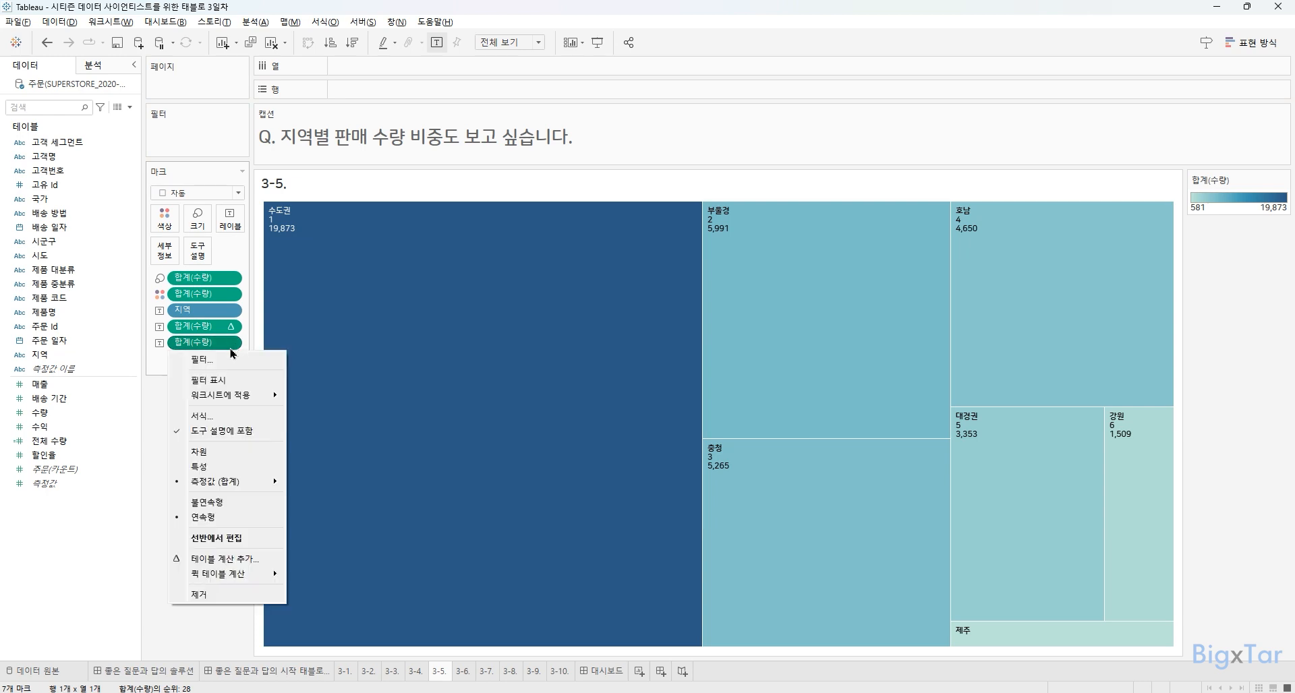
{"action": "mouse_move", "coordinate": [257, 583]}
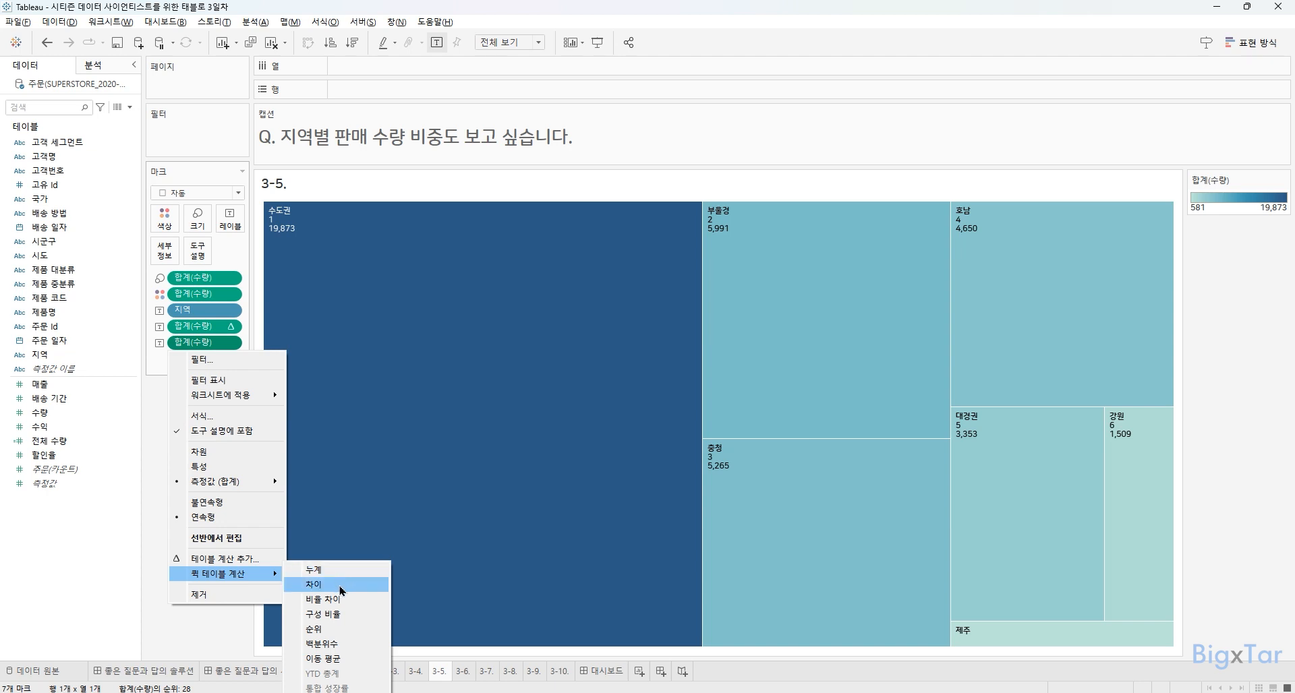
{"action": "left_click", "coordinate": [346, 622]}
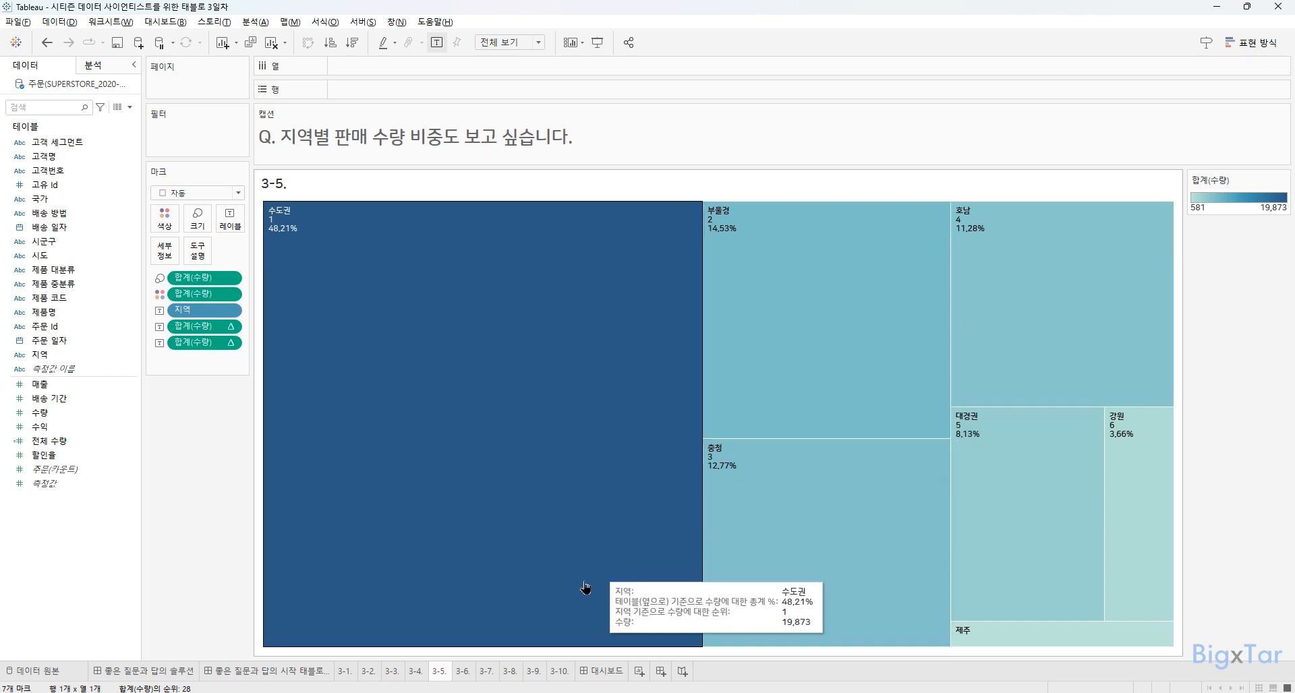
- On sheet 3-6, create a new calculated field named 전체 수량
{"action": "left_click", "coordinate": [462, 671]}
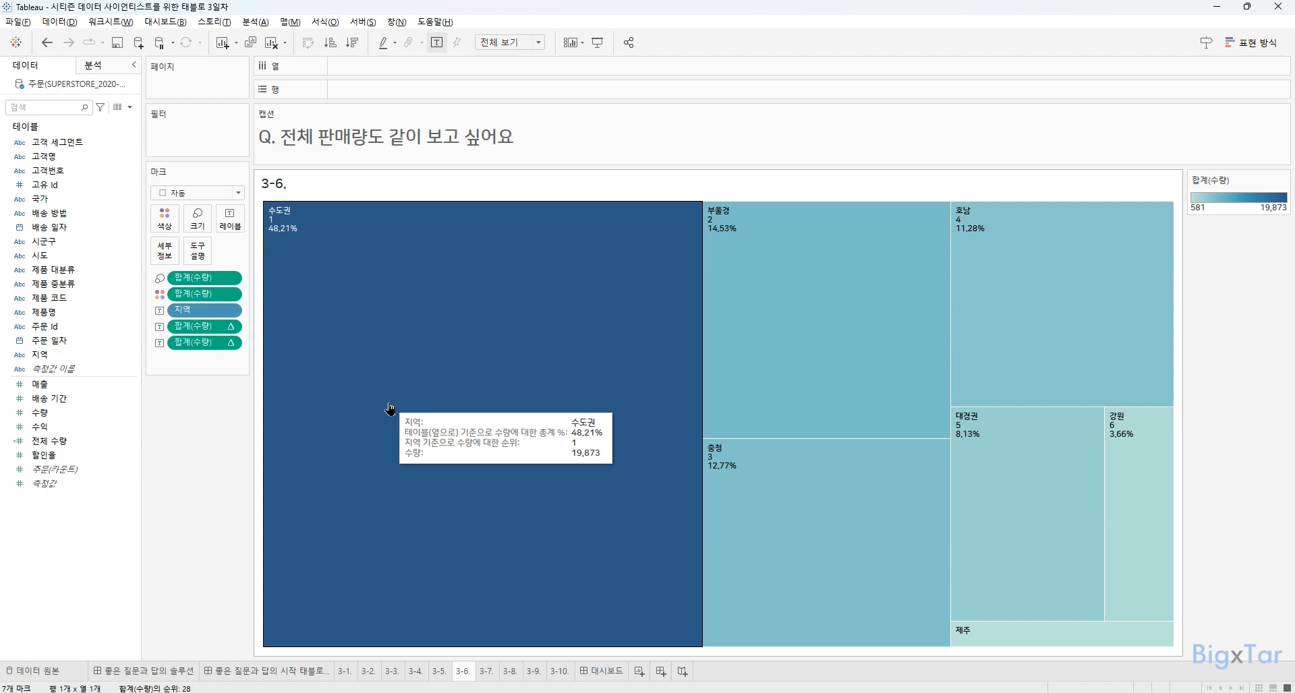
{"action": "left_click", "coordinate": [259, 23]}
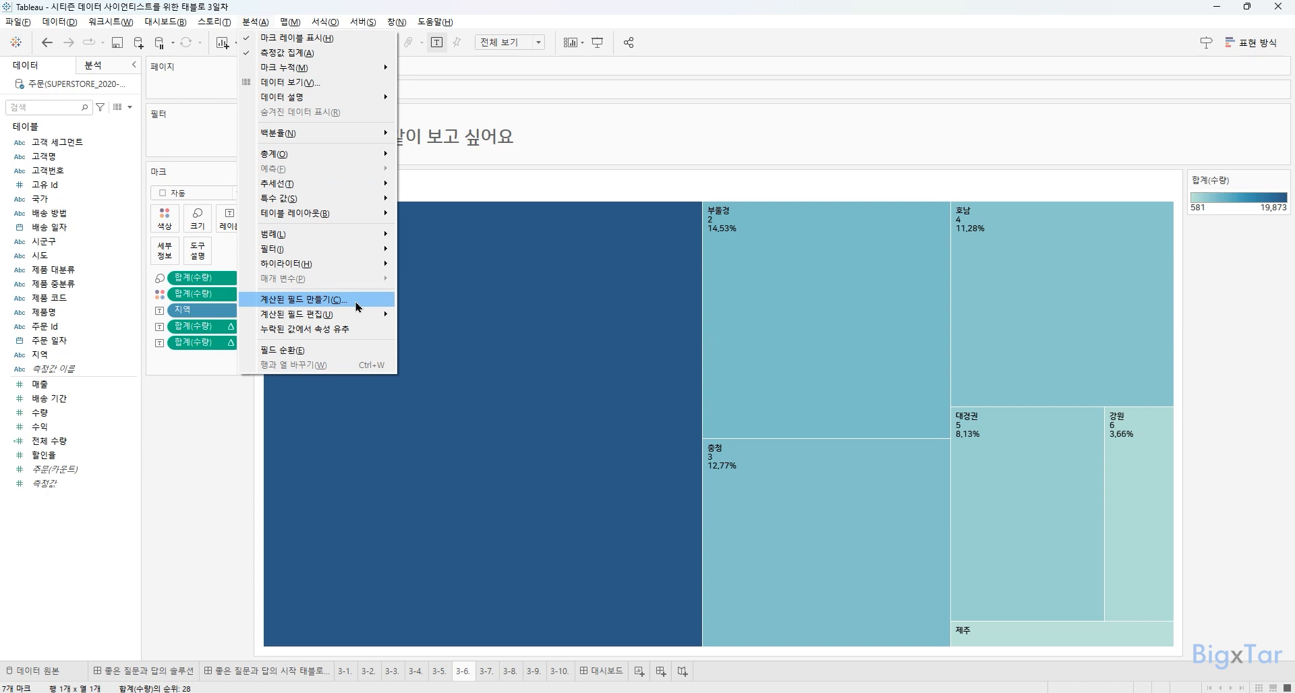
{"action": "key", "text": "BackSpace"}
{"action": "key", "text": "BackSpace"}
{"action": "key", "text": "BackSpace"}
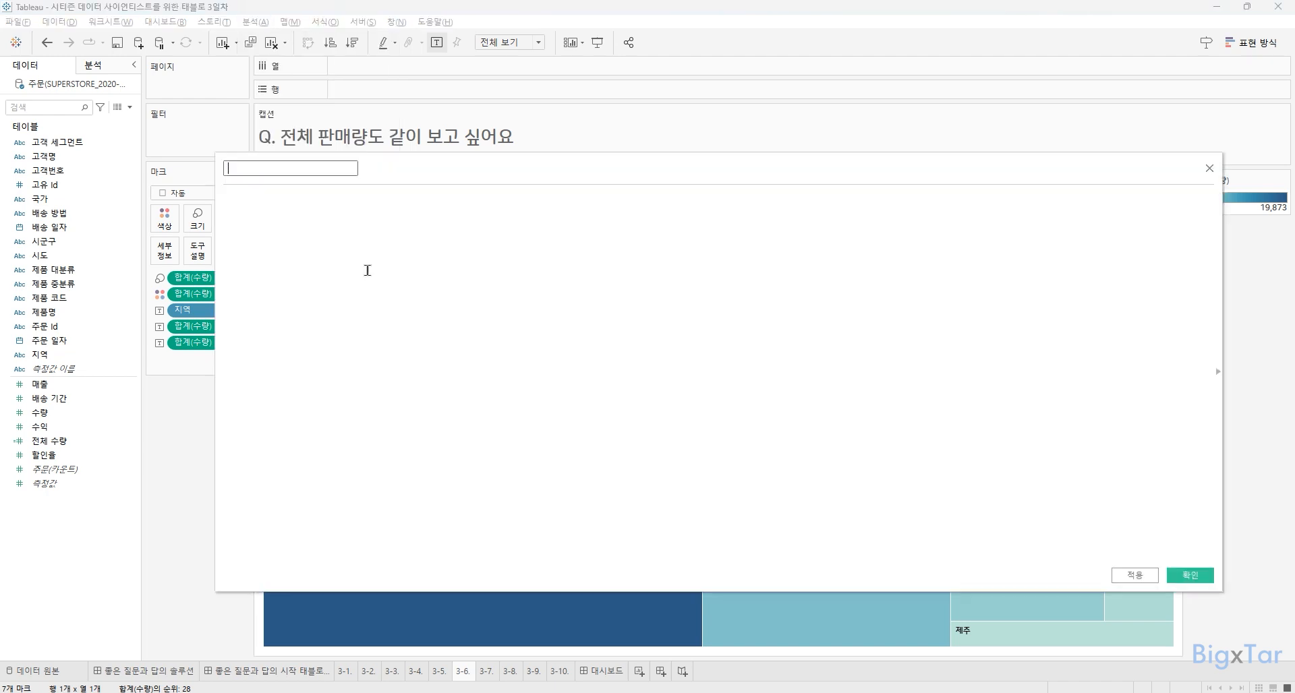
{"action": "type", "text": "전체 수량"}
{"action": "left_click", "coordinate": [367, 270]}
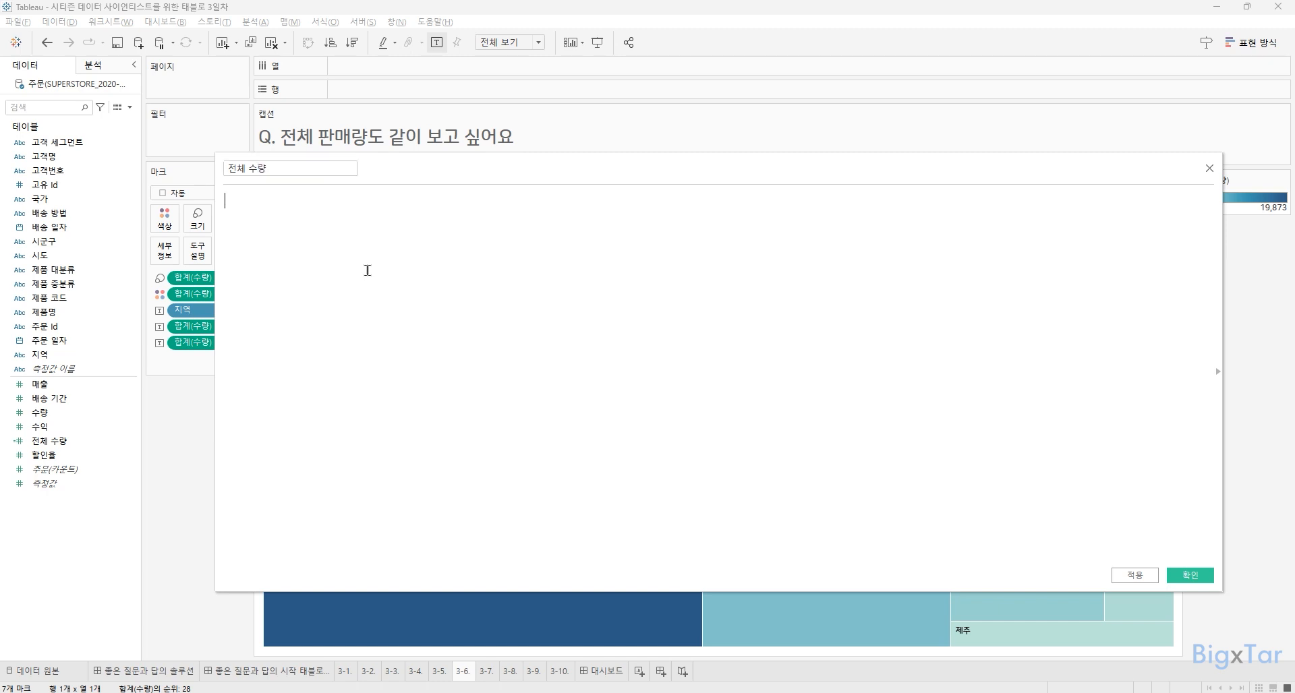
- Enter the formula TOTAL(SUM(수량)) for the calculated field and save it
{"action": "type", "text": "sum"}
{"action": "key", "text": "Return"}
{"action": "type", "text": "수"}
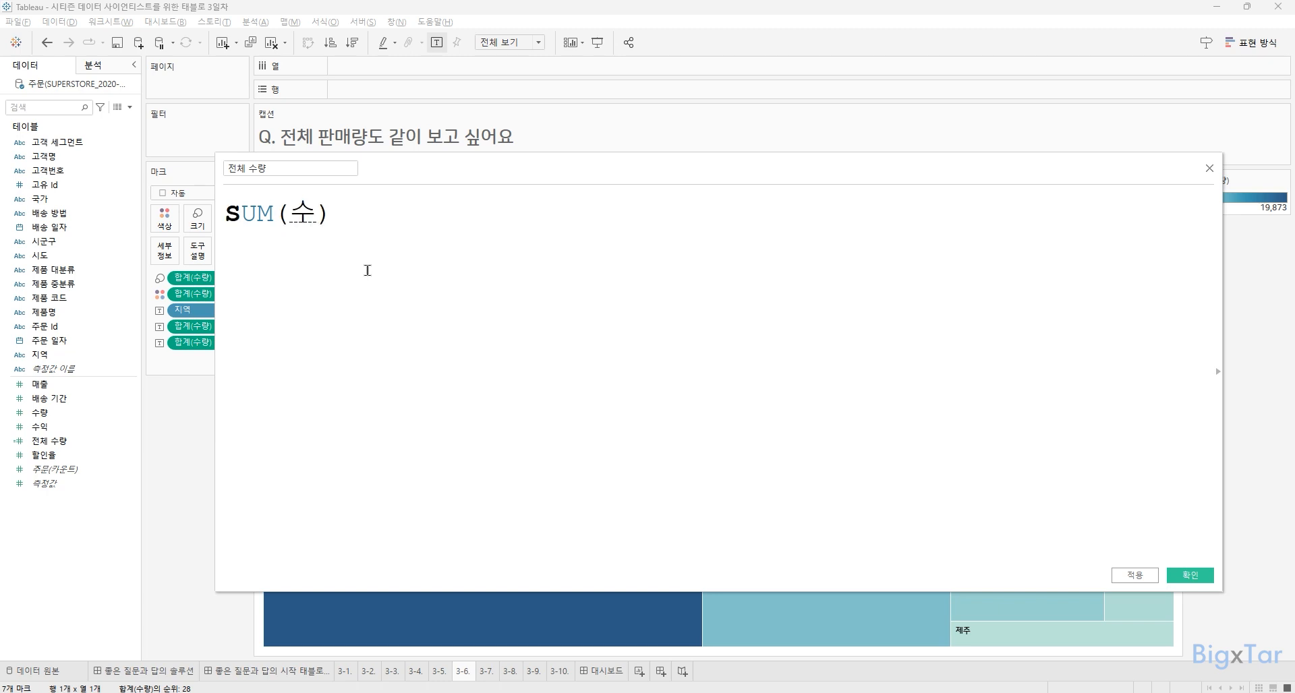
{"action": "type", "text": "량"}
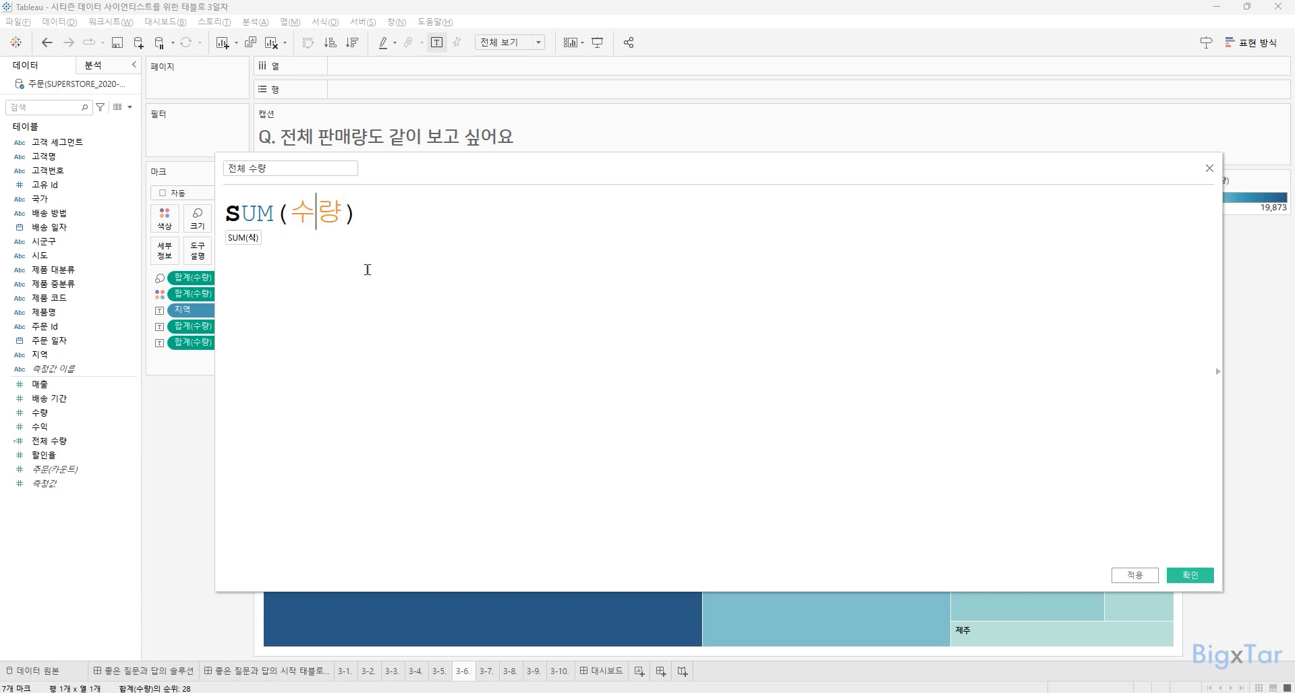
{"action": "key", "text": "Home"}
{"action": "type", "text": "t"}
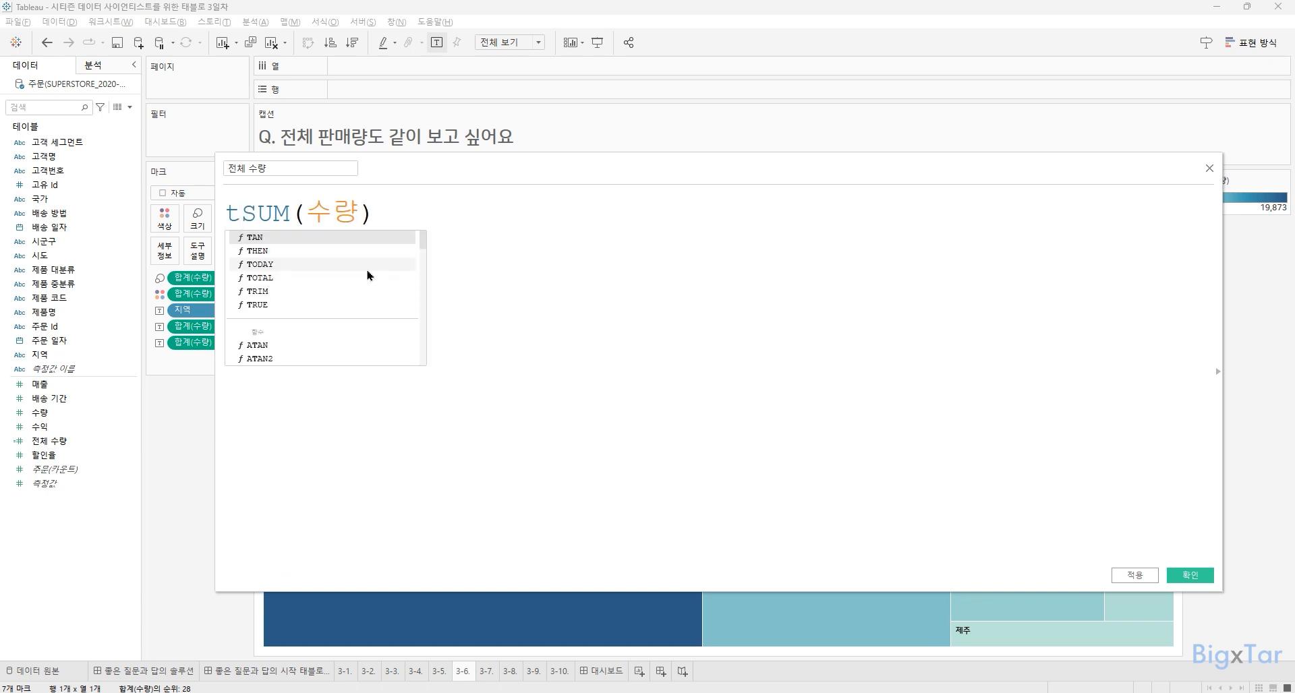
{"action": "type", "text": "otal"}
{"action": "key", "text": "Return"}
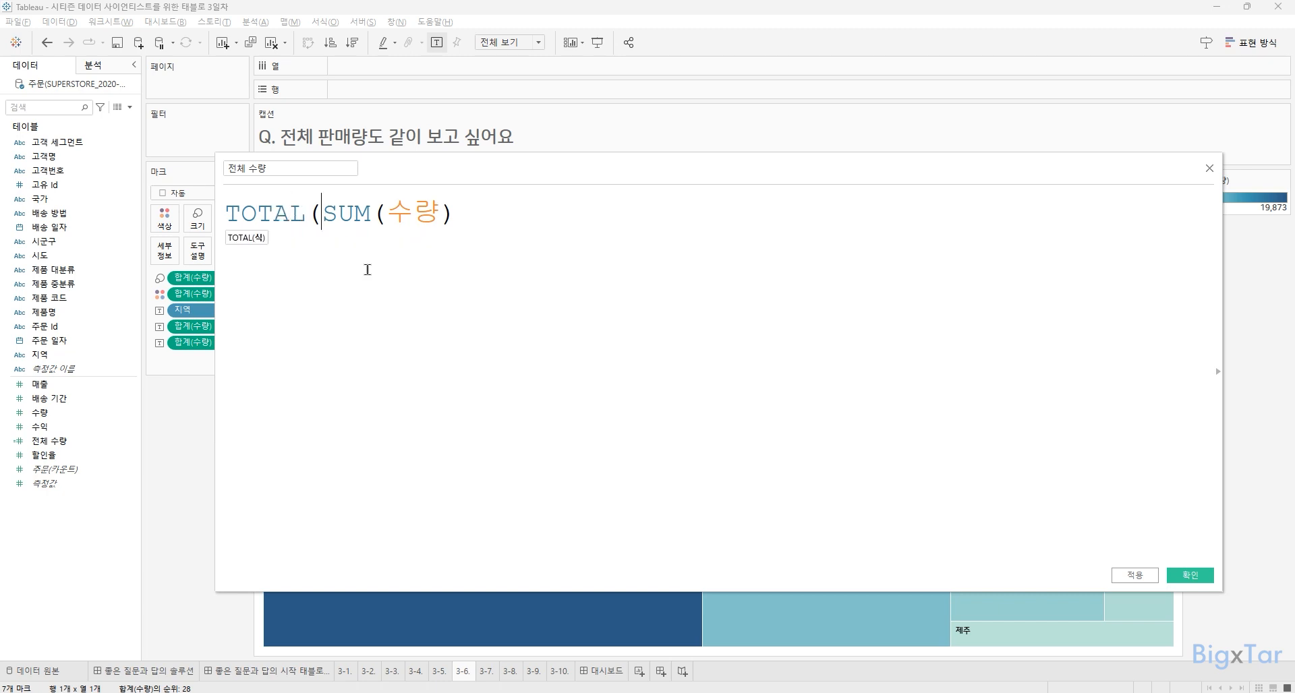
{"action": "key", "text": "Right"}
{"action": "key", "text": "End"}
{"action": "type", "text": ")"}
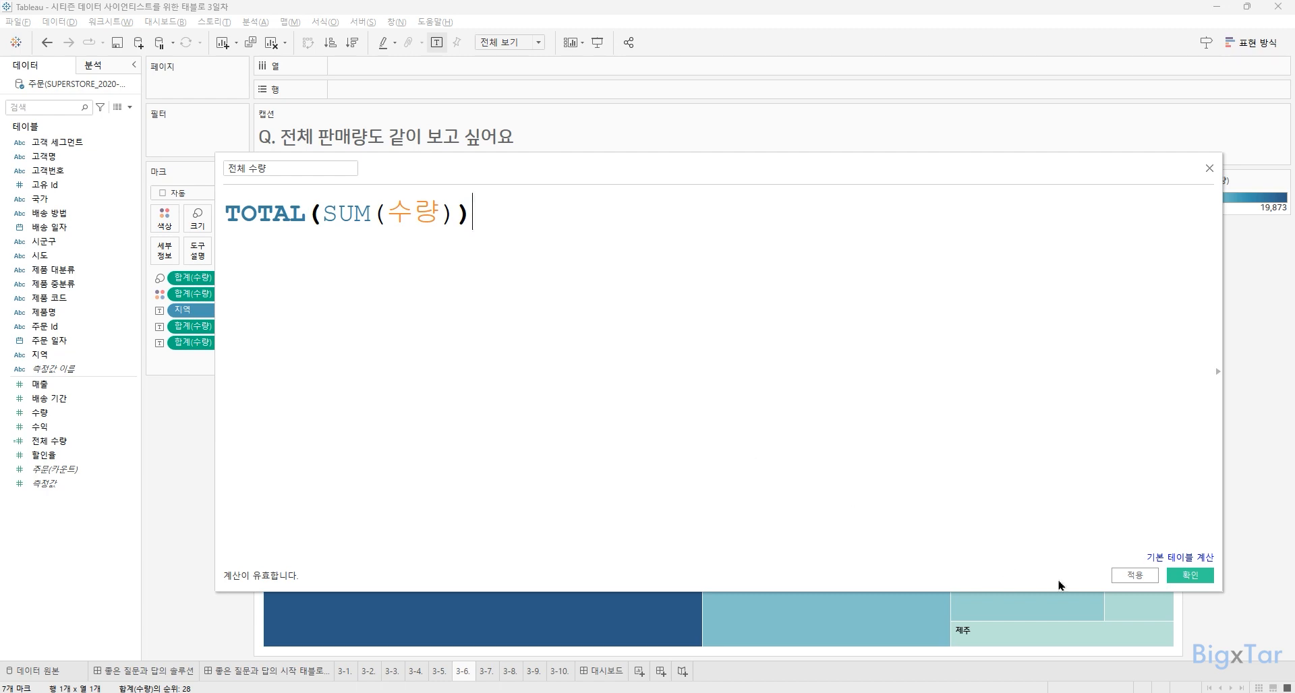
{"action": "left_click", "coordinate": [1182, 581]}
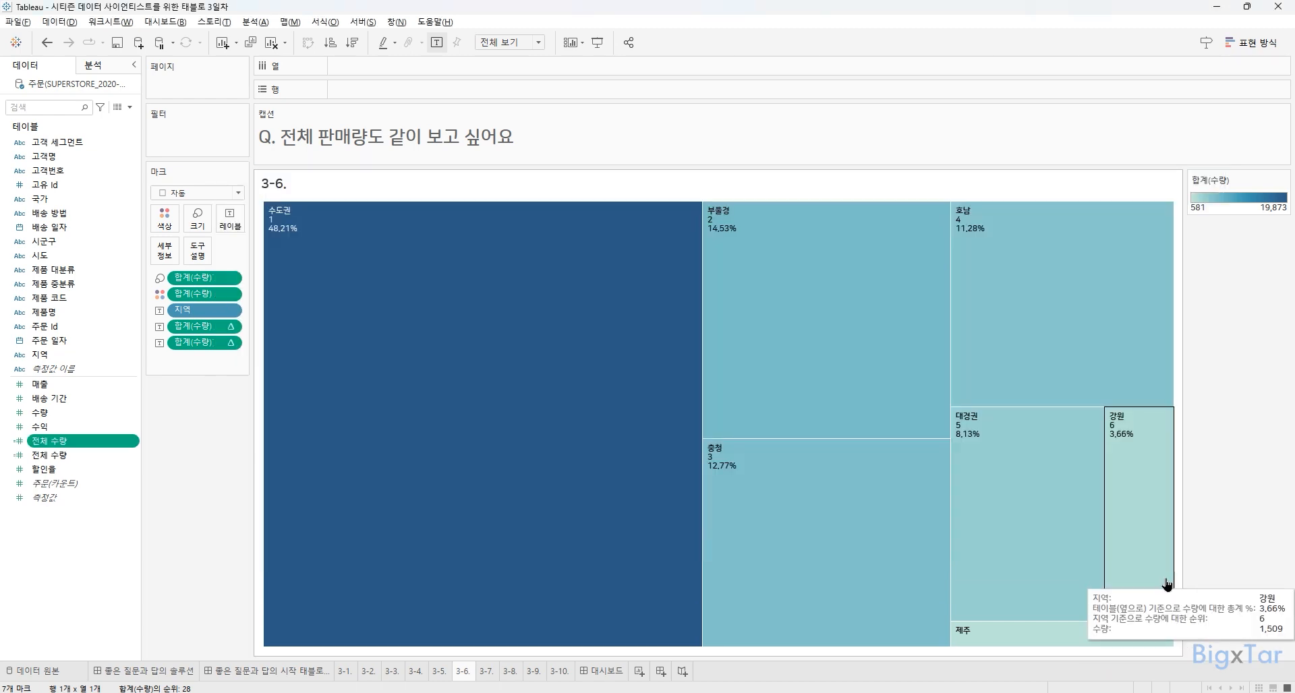
- Add the newly created 전체 수량 field to the treemap labels on sheet 3-6
{"action": "left_click_drag", "start_coordinate": [37, 442], "coordinate": [237, 230]}
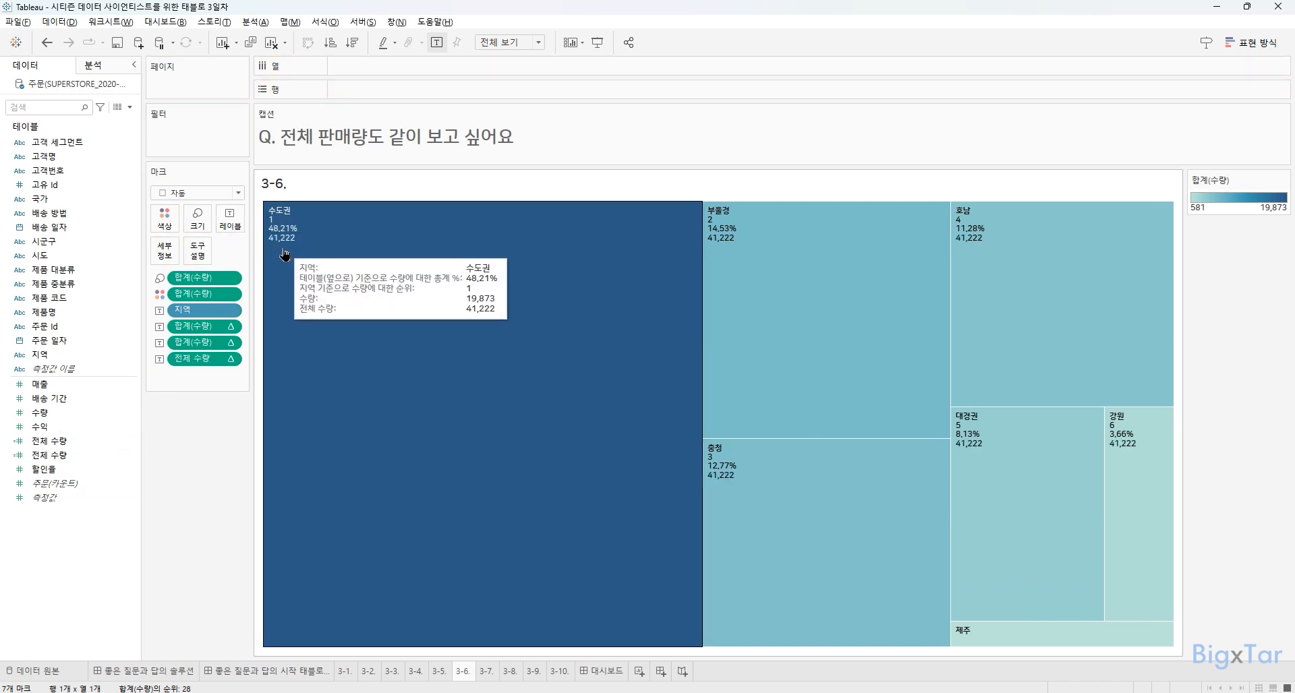
{"action": "mouse_move", "coordinate": [740, 268]}
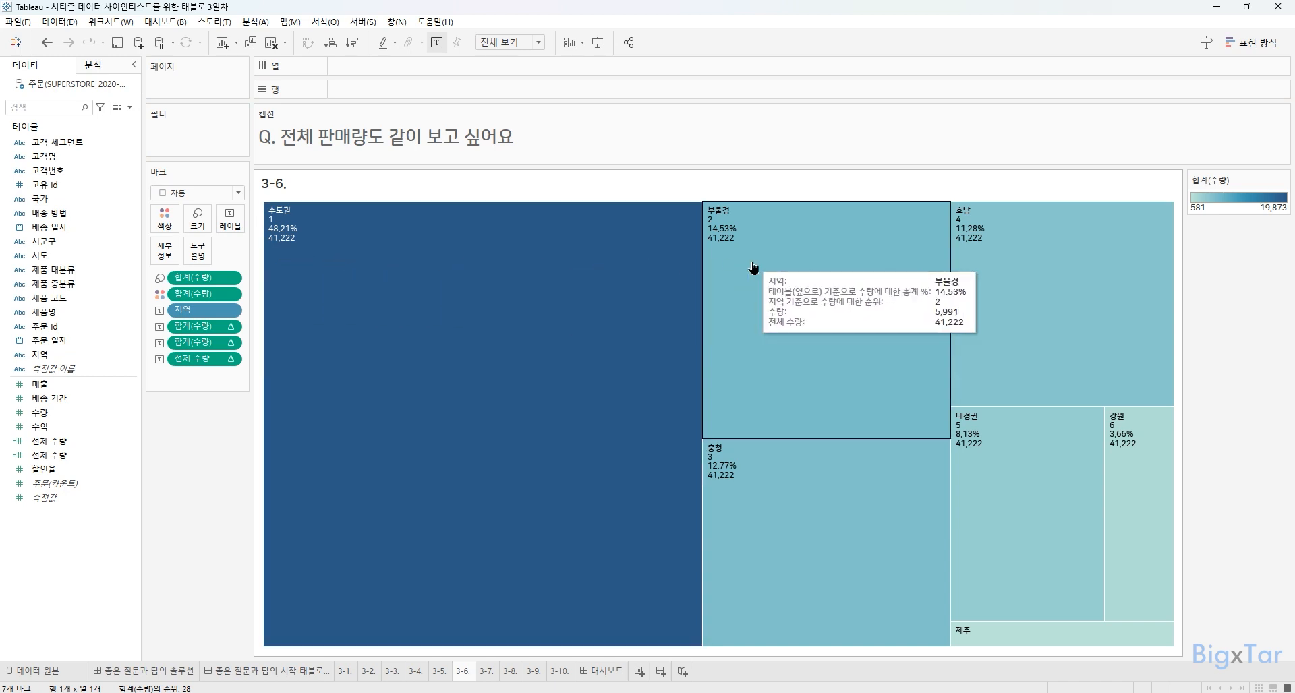
- On sheet 3-7, move the rank, share-of-total and 전체 수량 fields from the treemap labels to the tooltip
{"action": "mouse_move", "coordinate": [599, 295]}
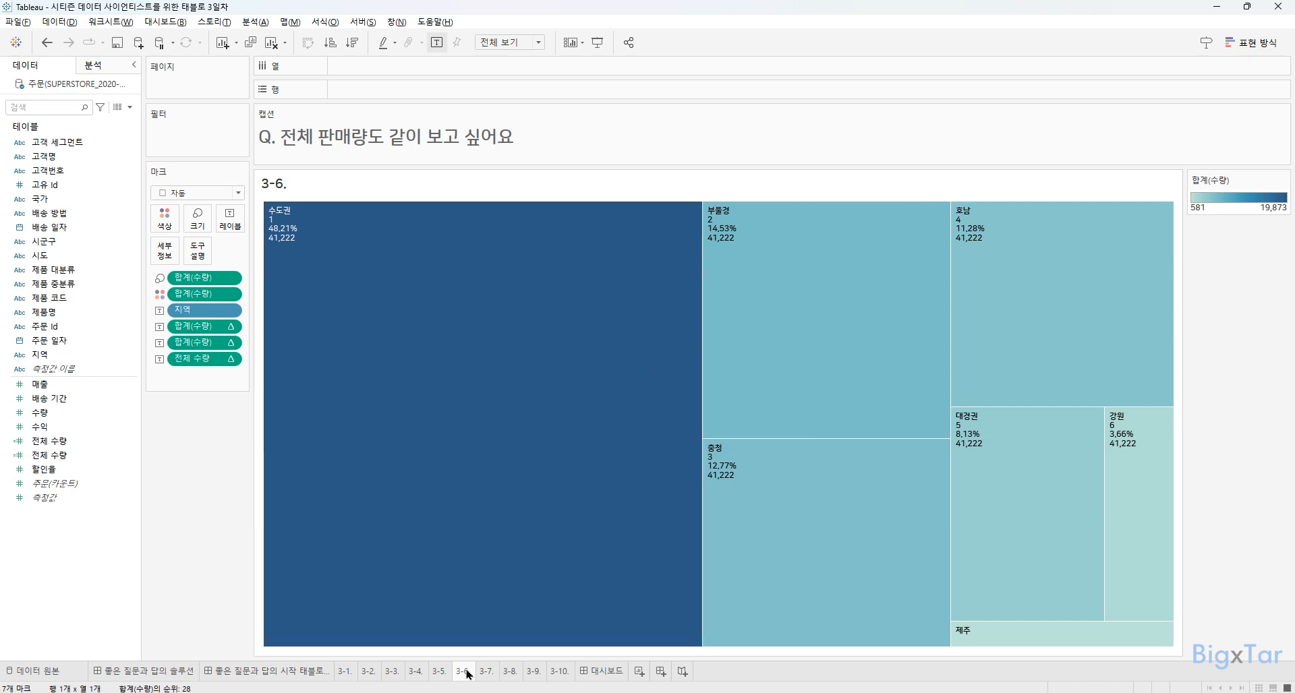
{"action": "left_click", "coordinate": [493, 677]}
{"action": "mouse_move", "coordinate": [454, 299]}
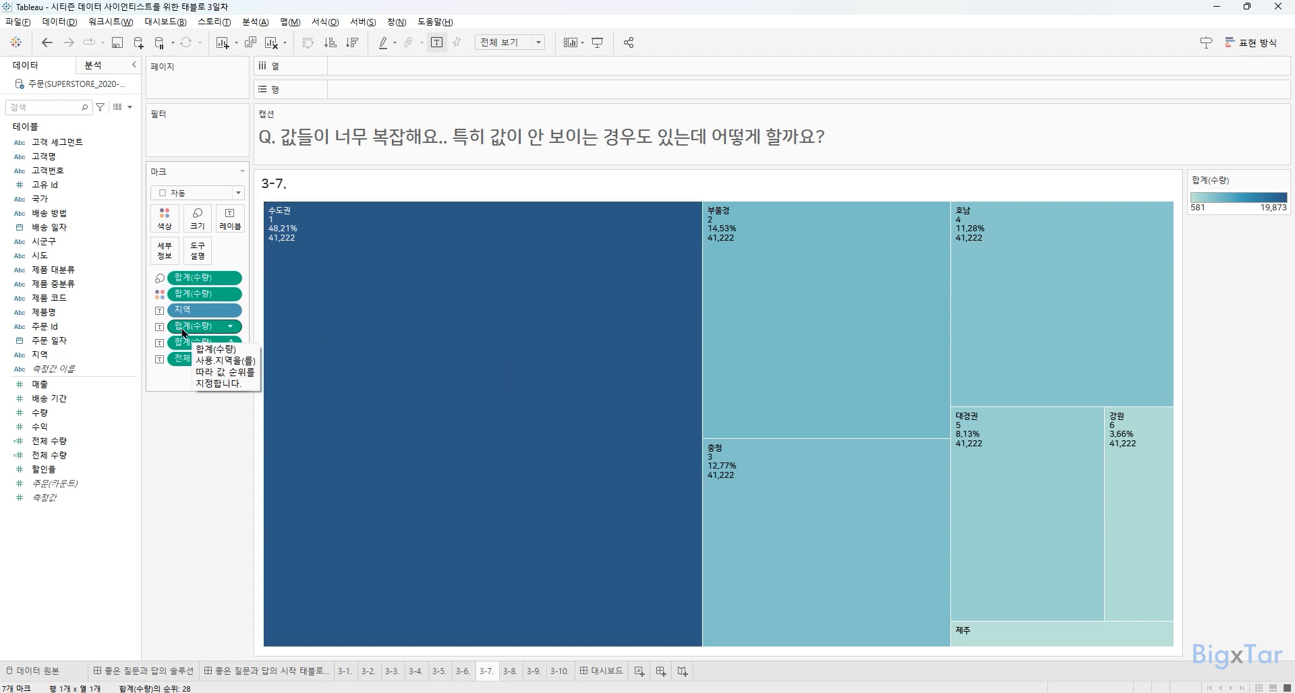
{"action": "left_click", "coordinate": [160, 327]}
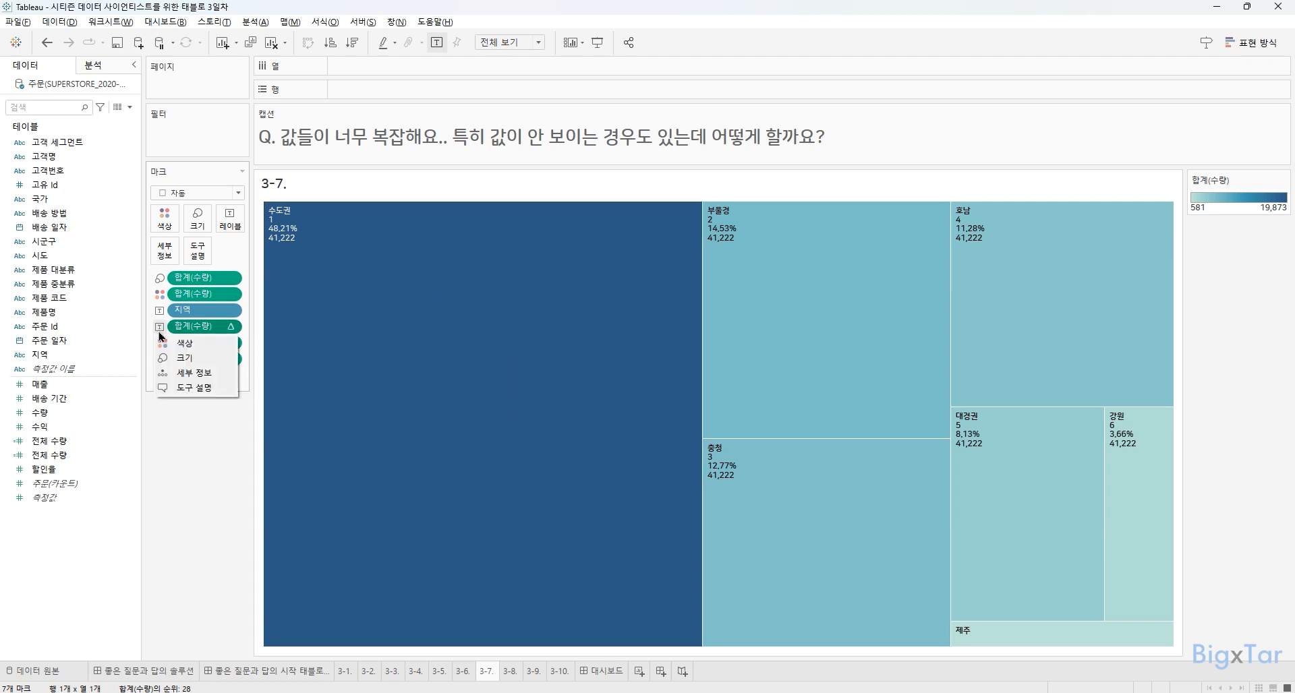
{"action": "left_click", "coordinate": [212, 393]}
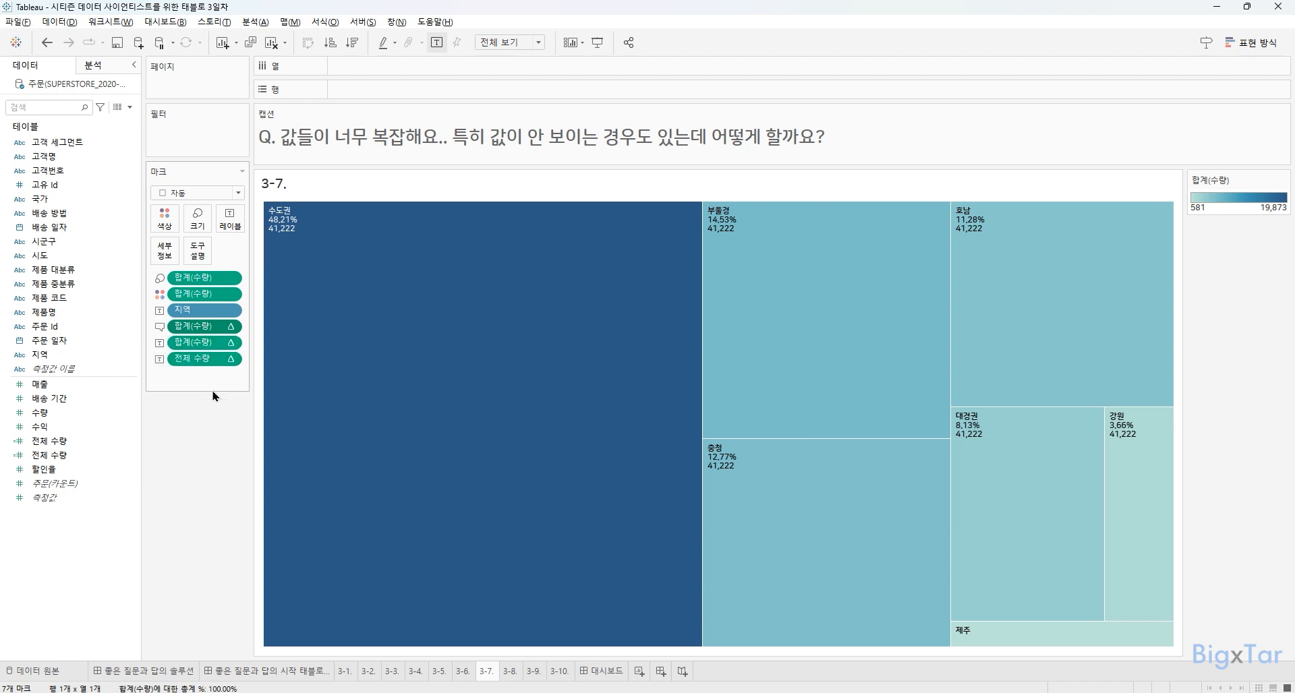
{"action": "left_click", "coordinate": [160, 343]}
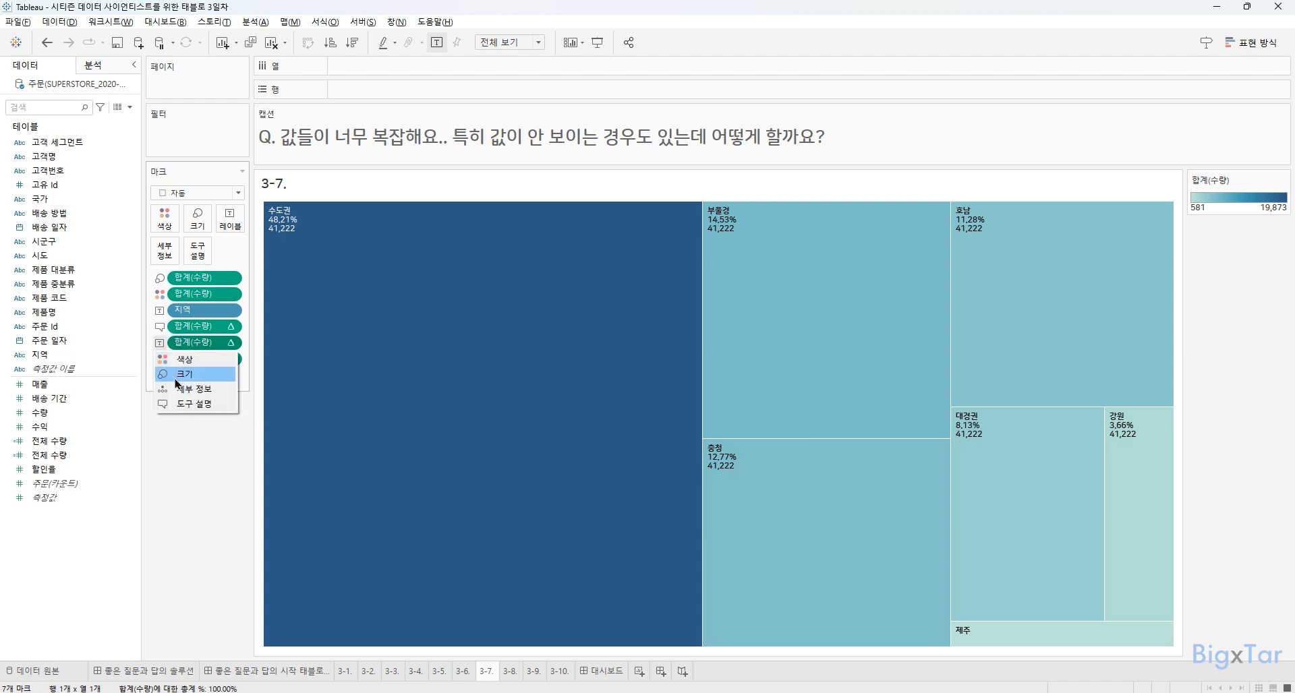
{"action": "left_click", "coordinate": [192, 405]}
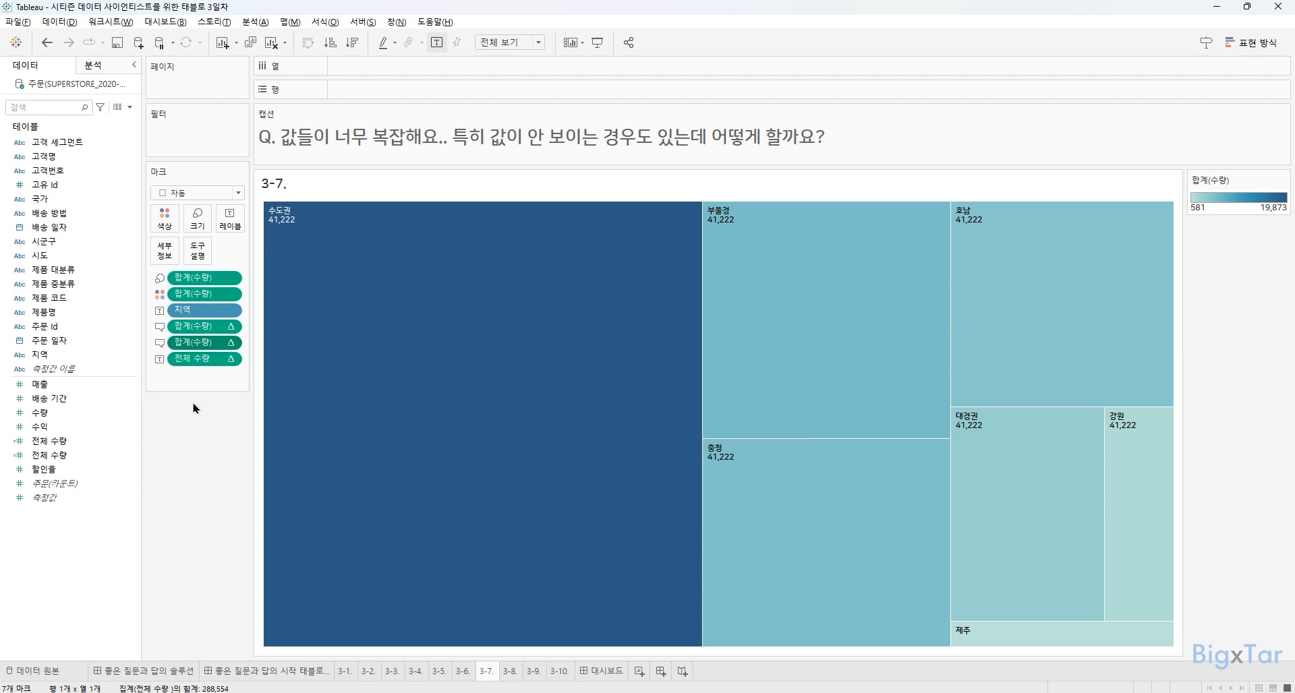
{"action": "left_click", "coordinate": [160, 360]}
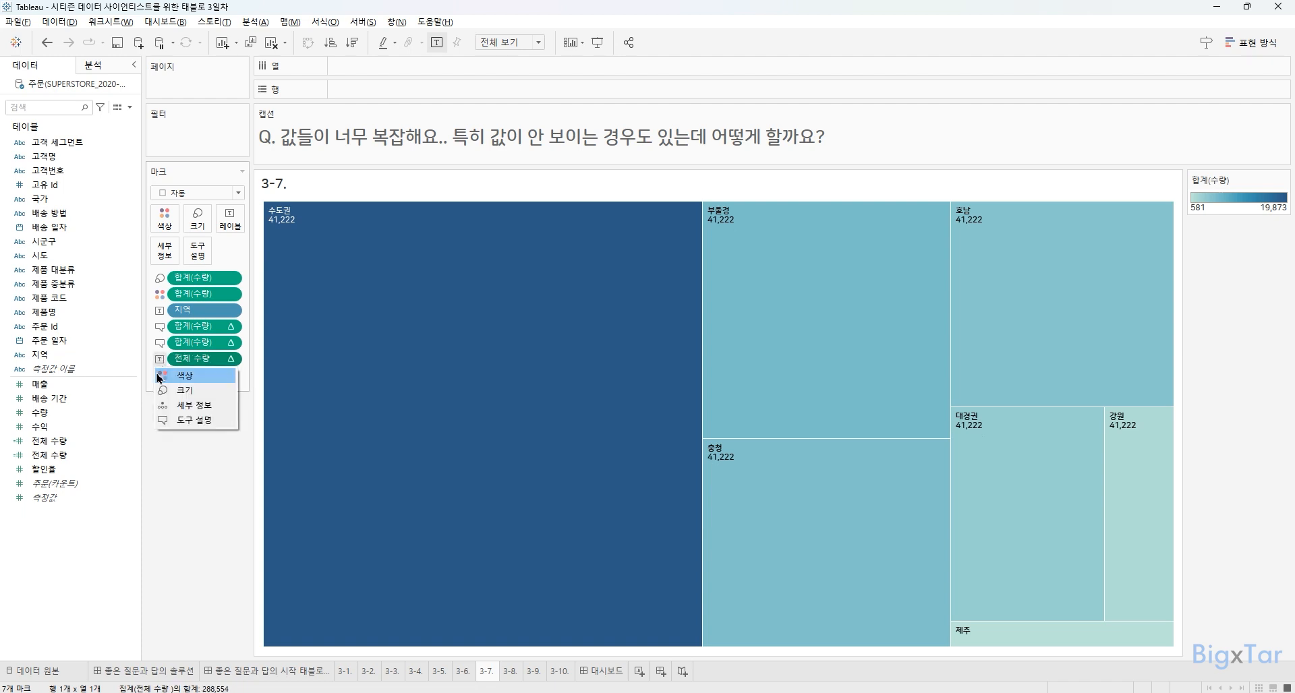
{"action": "left_click", "coordinate": [178, 420]}
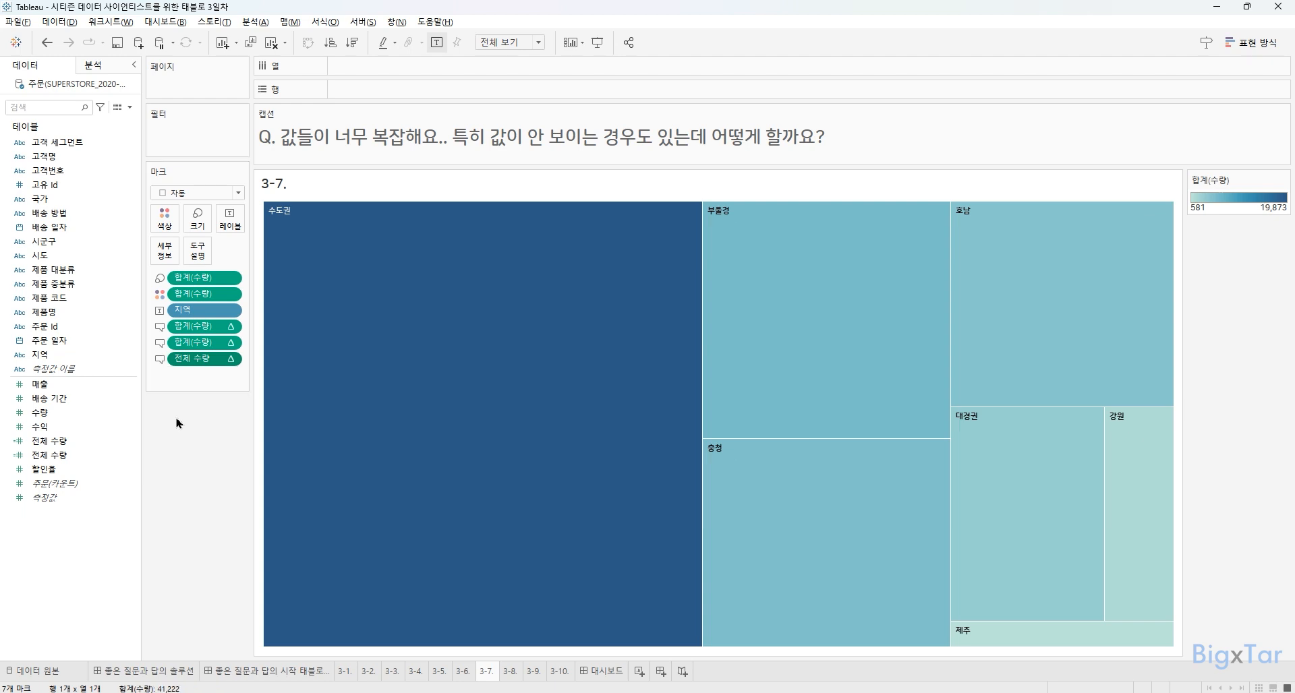
- Edit the treemap tooltip and delete the descriptive text before every field, keeping only the field placeholders
{"action": "mouse_move", "coordinate": [357, 309]}
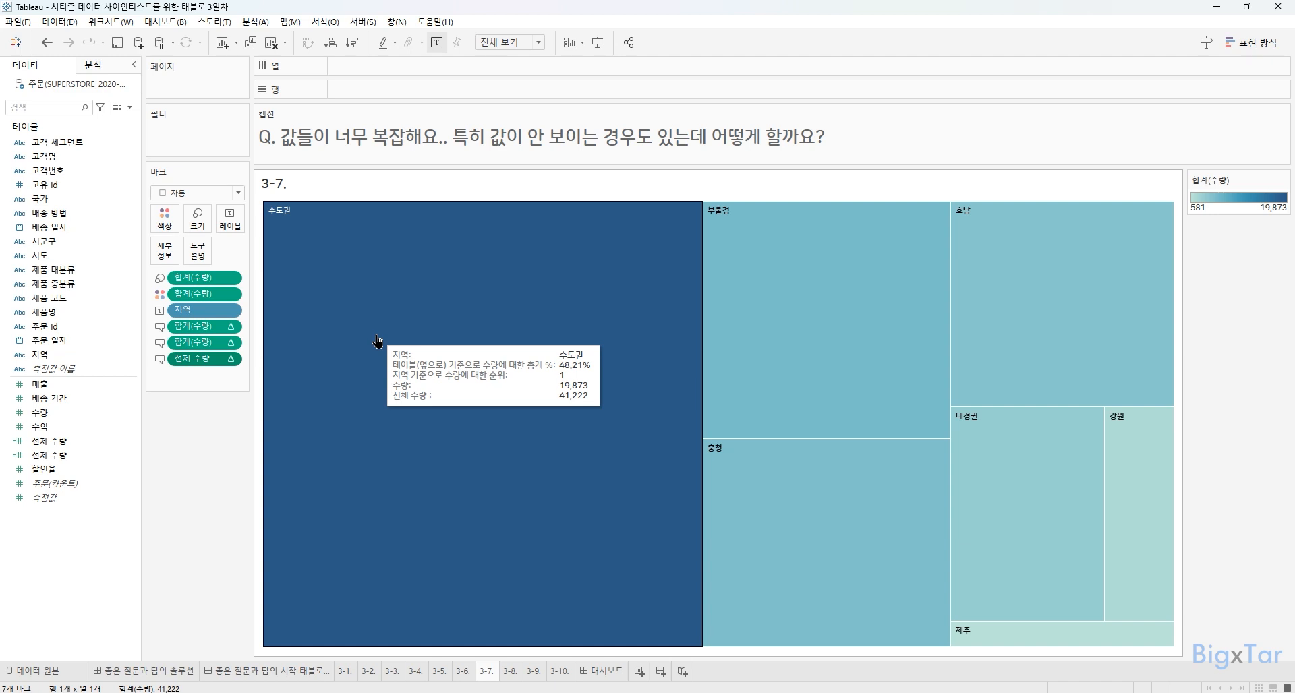
{"action": "left_click", "coordinate": [197, 250]}
{"action": "left_click_drag", "start_coordinate": [507, 275], "coordinate": [379, 279]}
{"action": "key", "text": "BackSpace"}
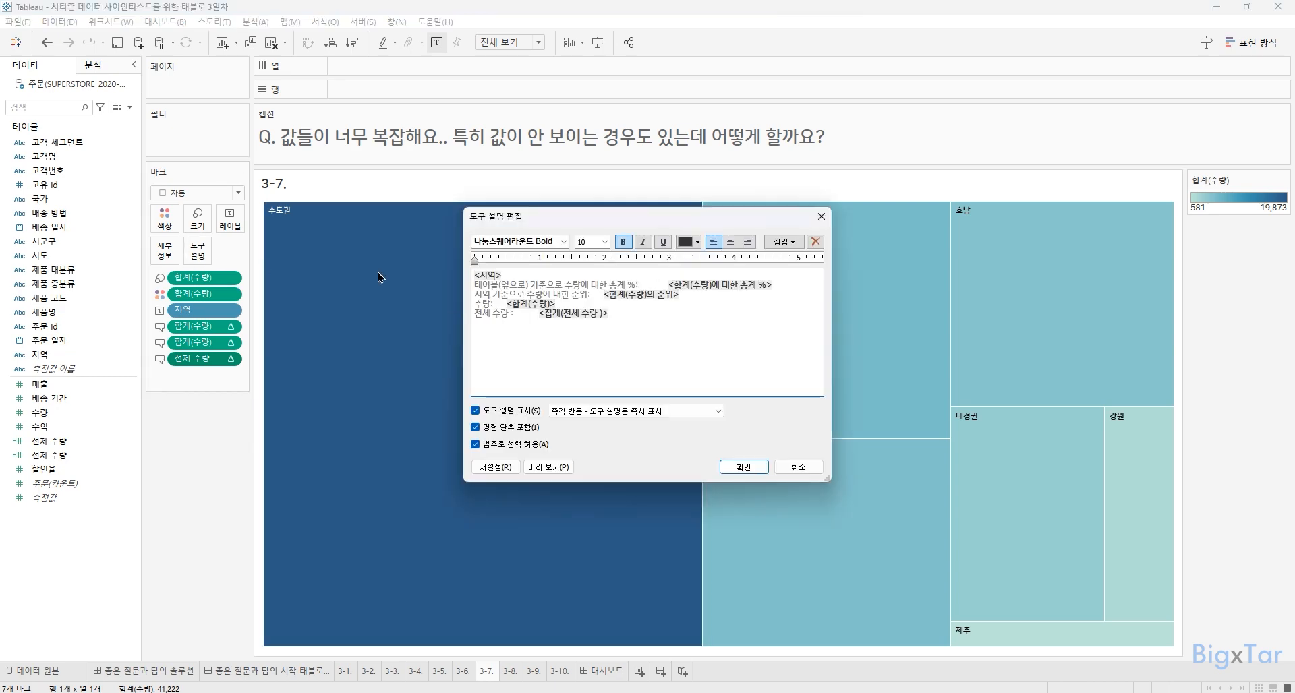
{"action": "left_click_drag", "start_coordinate": [668, 284], "coordinate": [405, 291]}
{"action": "key", "text": "BackSpace"}
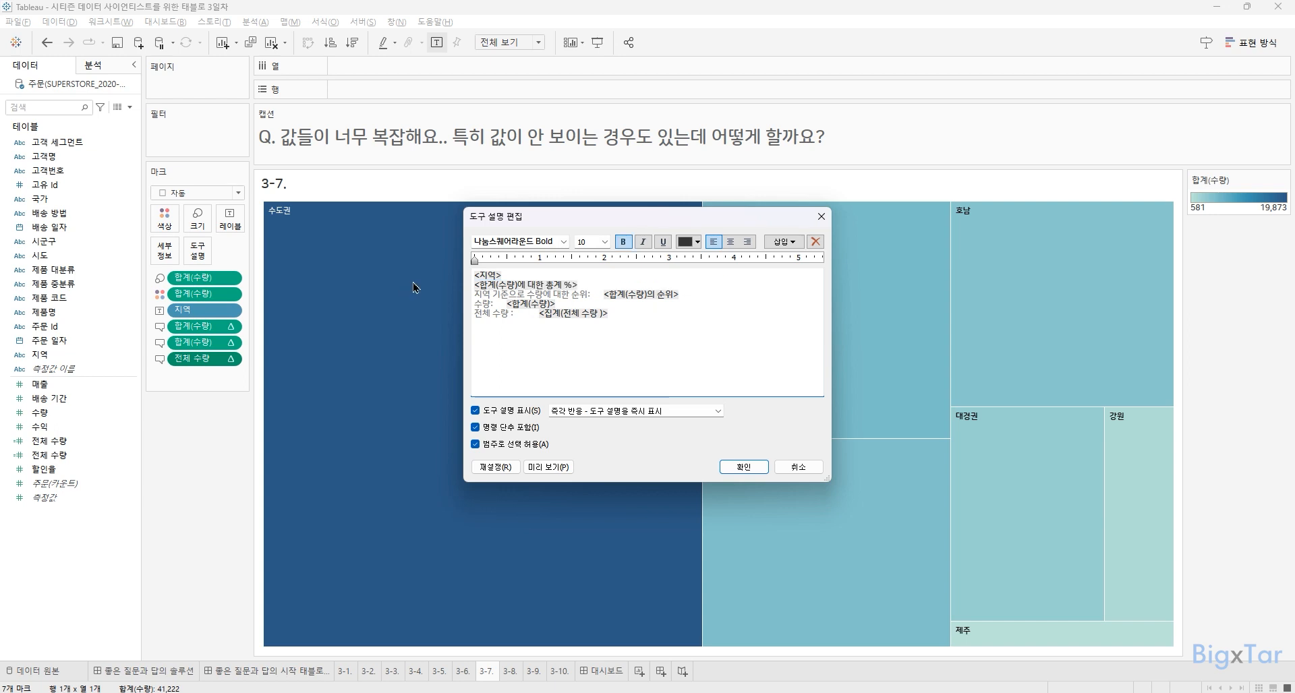
{"action": "left_click_drag", "start_coordinate": [605, 294], "coordinate": [430, 309]}
{"action": "key", "text": "BackSpace"}
{"action": "key", "text": "BackSpace"}
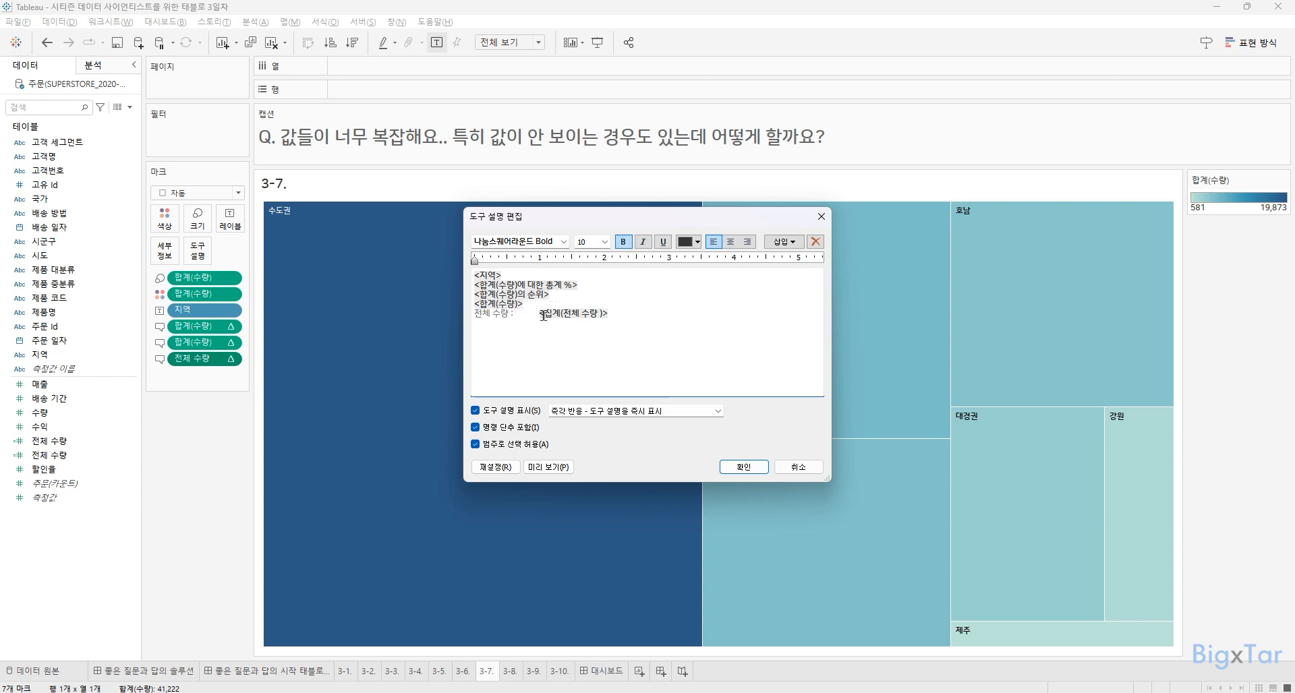
{"action": "left_click_drag", "start_coordinate": [539, 314], "coordinate": [439, 322]}
{"action": "key", "text": "BackSpace"}
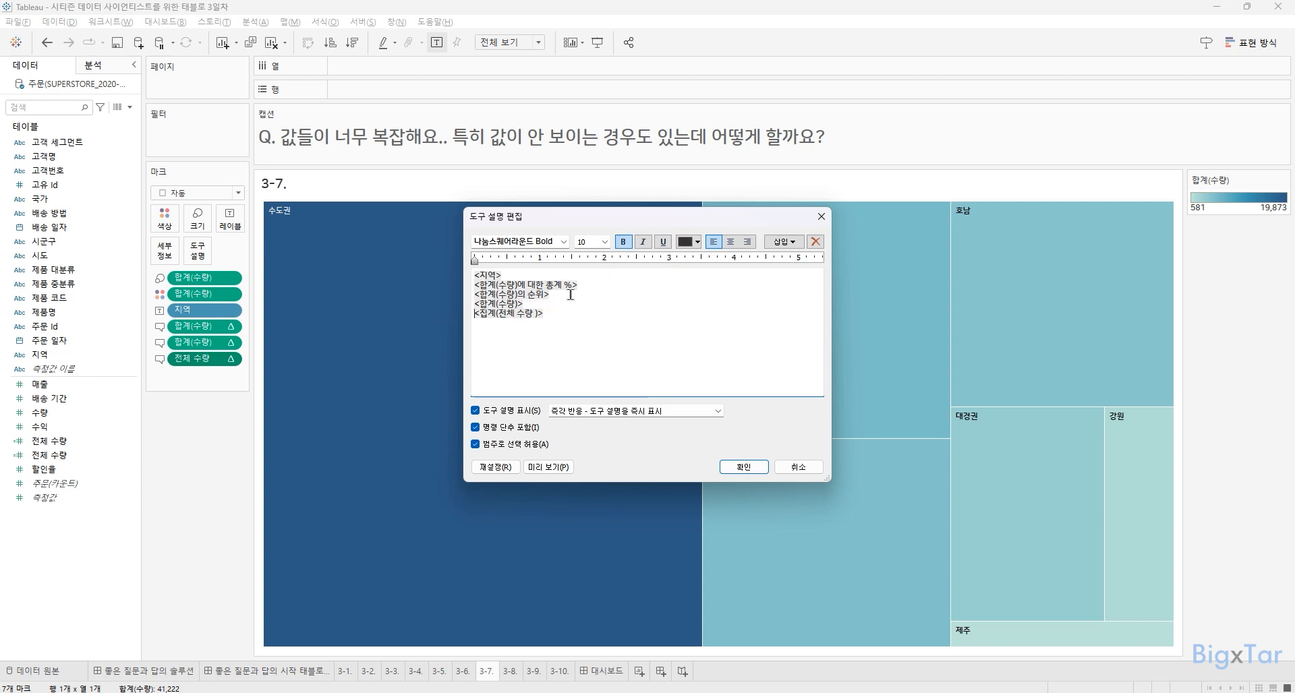
- Move the quantity rank field in the tooltip in front of <지역> on the first line
{"action": "left_click_drag", "start_coordinate": [550, 297], "coordinate": [462, 290]}
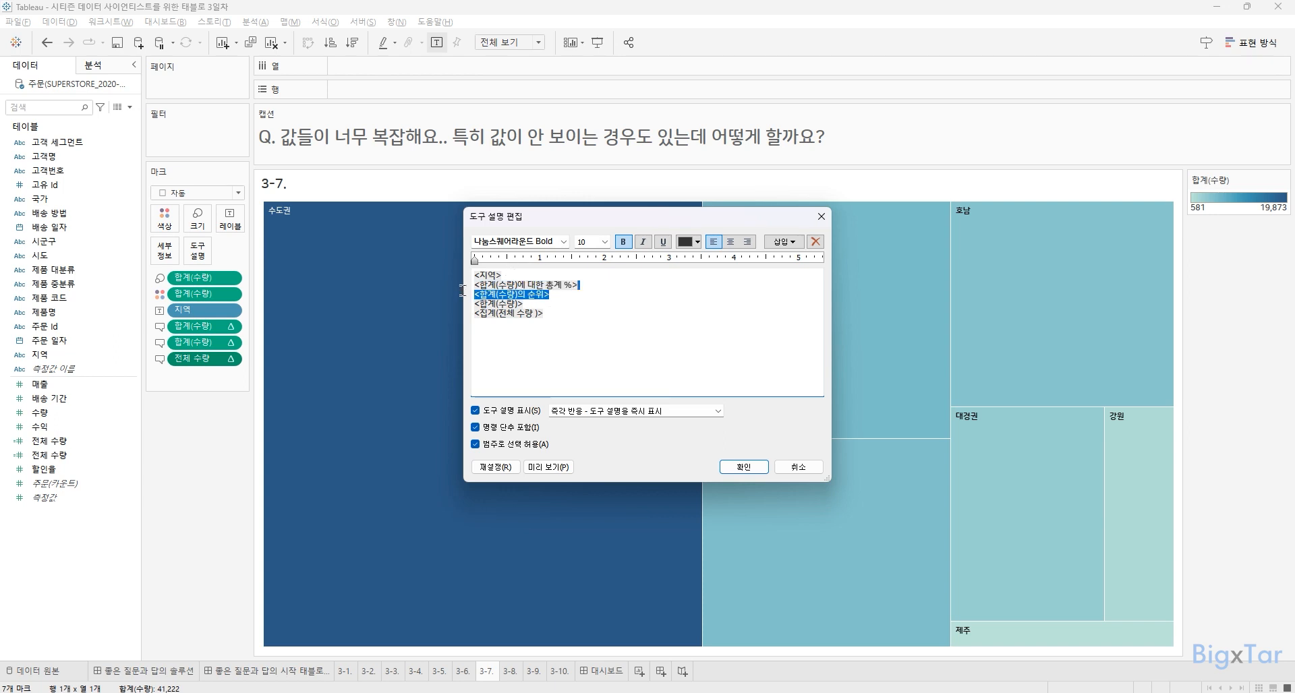
{"action": "left_click", "coordinate": [570, 295]}
{"action": "left_click_drag", "start_coordinate": [529, 301], "coordinate": [477, 294]}
{"action": "key", "text": "ctrl+c"}
{"action": "right_click", "coordinate": [486, 292]}
{"action": "left_click", "coordinate": [514, 335]}
{"action": "left_click", "coordinate": [475, 275]}
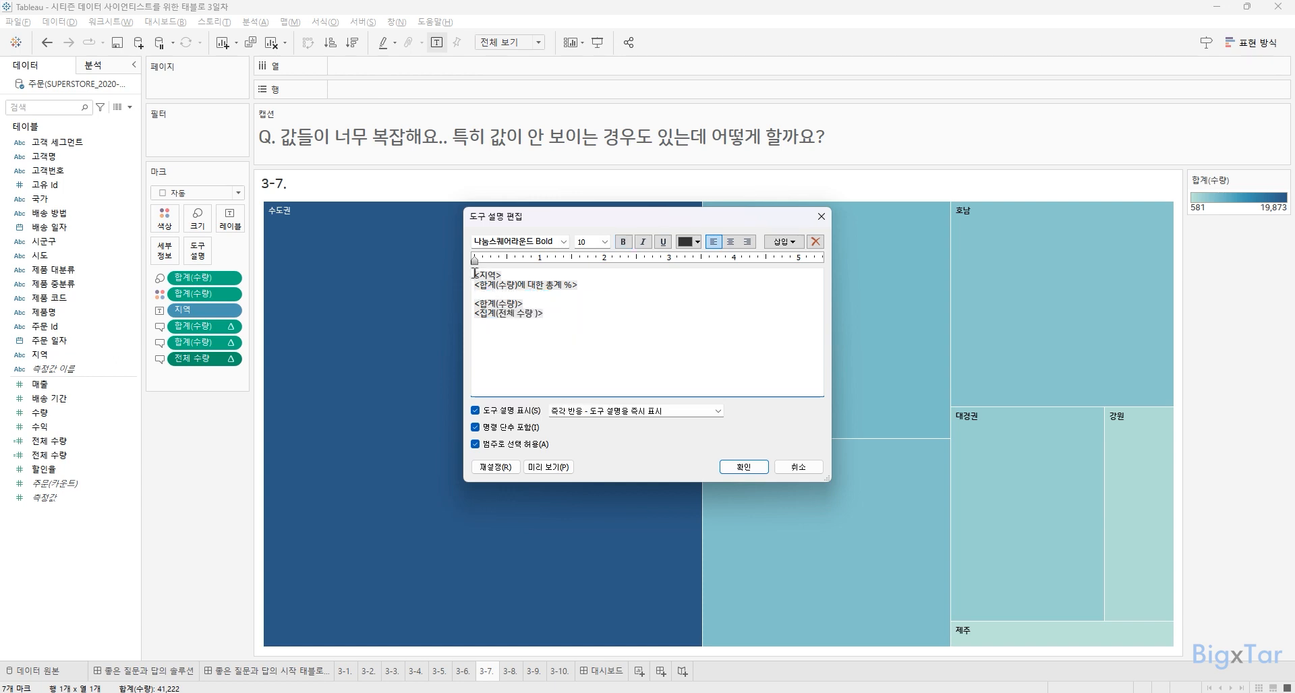
{"action": "key", "text": "ctrl+v"}
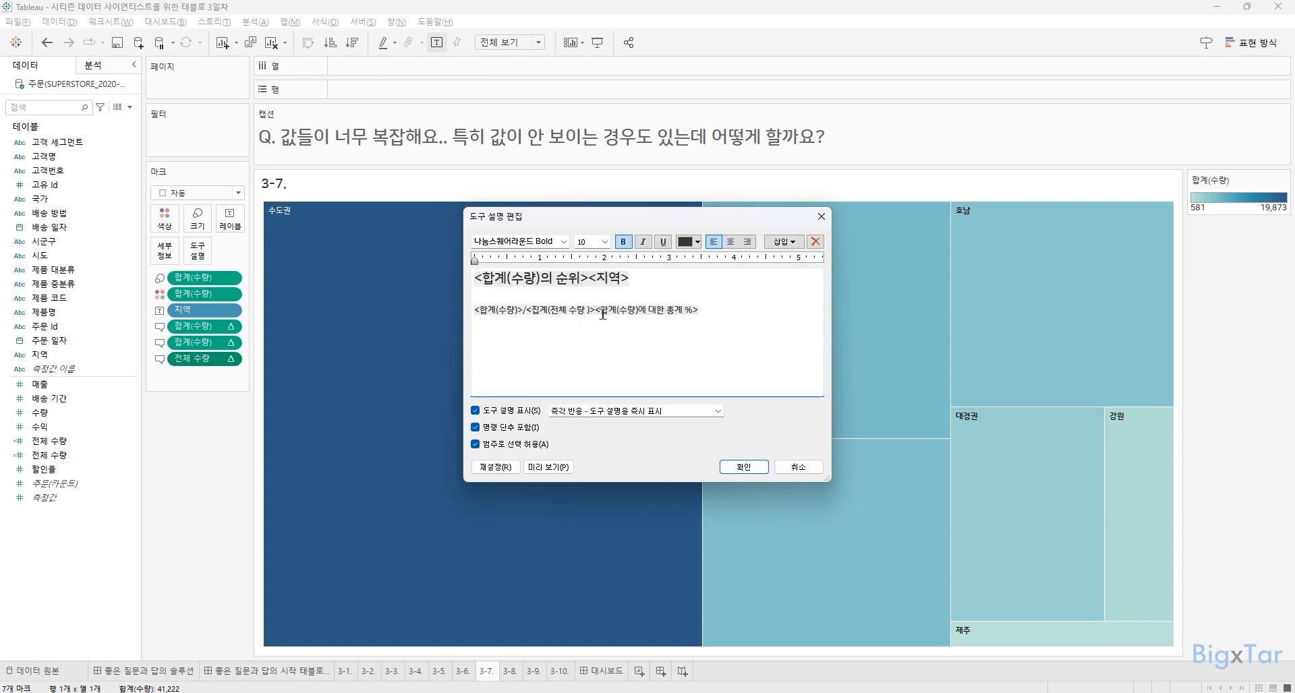
- Enclose the tooltip's share-of-total field in parentheses and preview the tooltip
{"action": "double_click", "coordinate": [599, 312]}
{"action": "left_click", "coordinate": [600, 322]}
{"action": "type", "text": "("}
{"action": "left_click", "coordinate": [738, 307]}
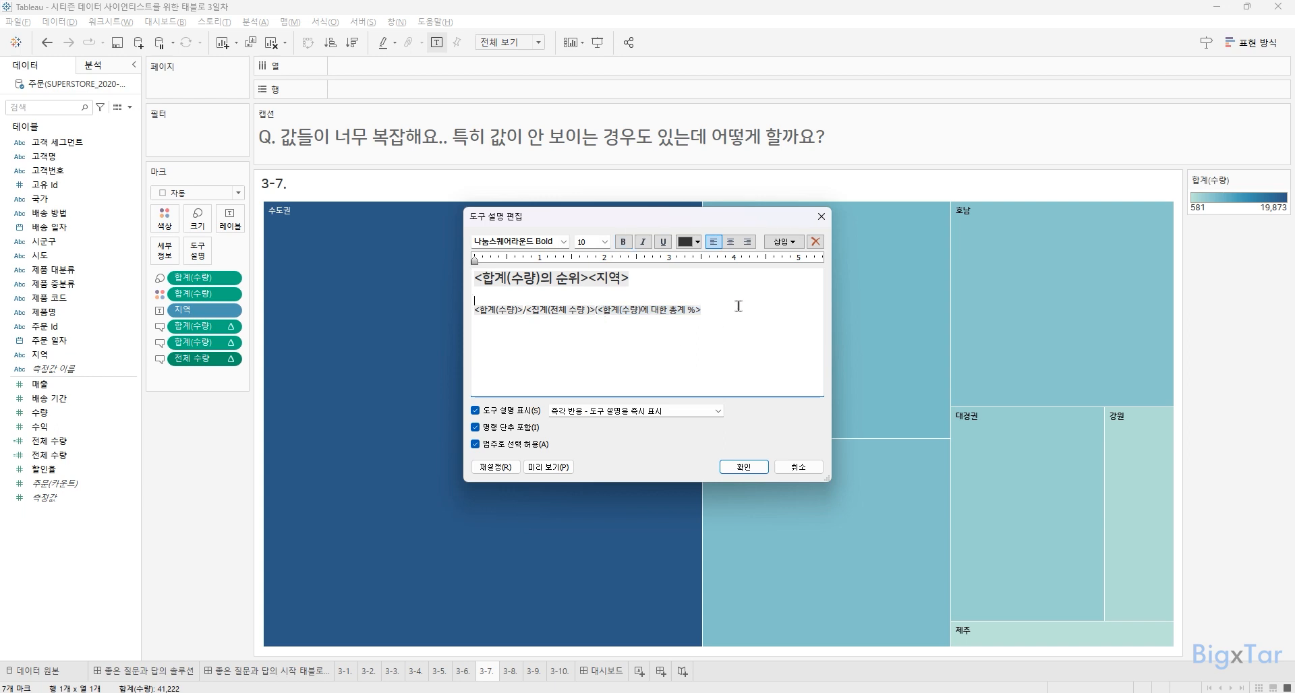
{"action": "type", "text": ")"}
{"action": "left_click", "coordinate": [550, 468]}
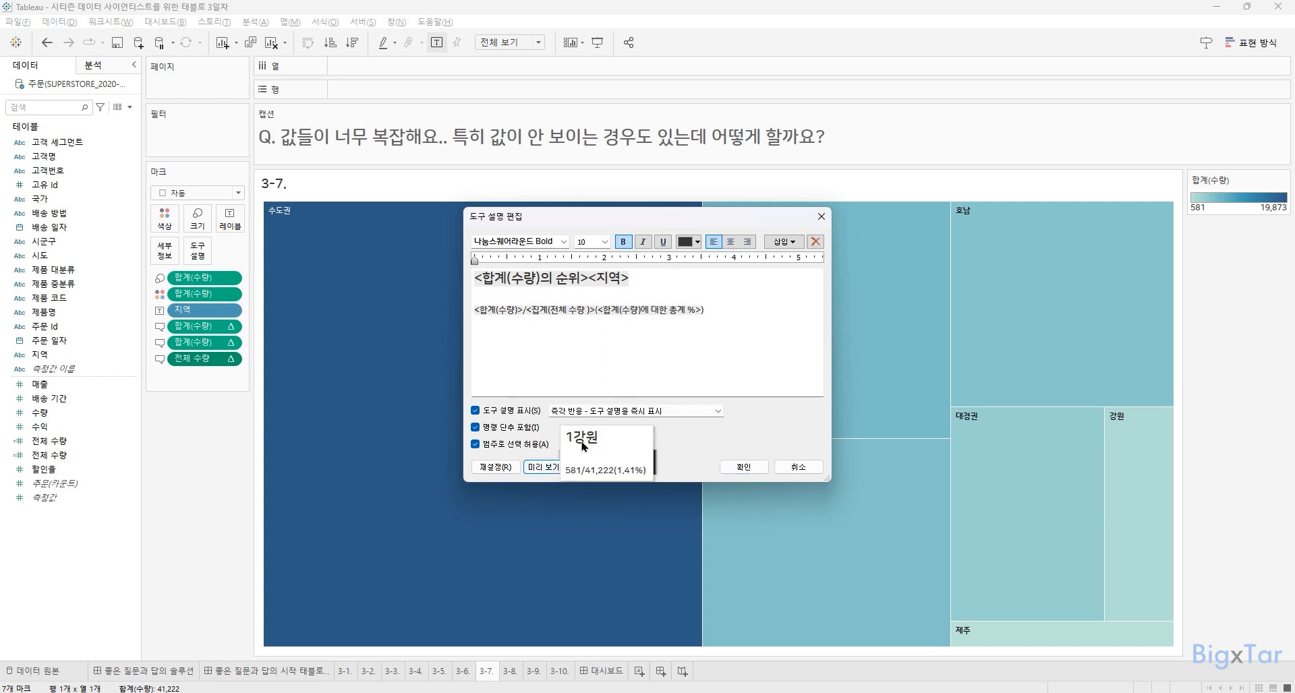
- Insert 위 and a space between the rank field and <지역>, then save the tooltip and check it on the treemap
{"action": "left_click", "coordinate": [587, 283]}
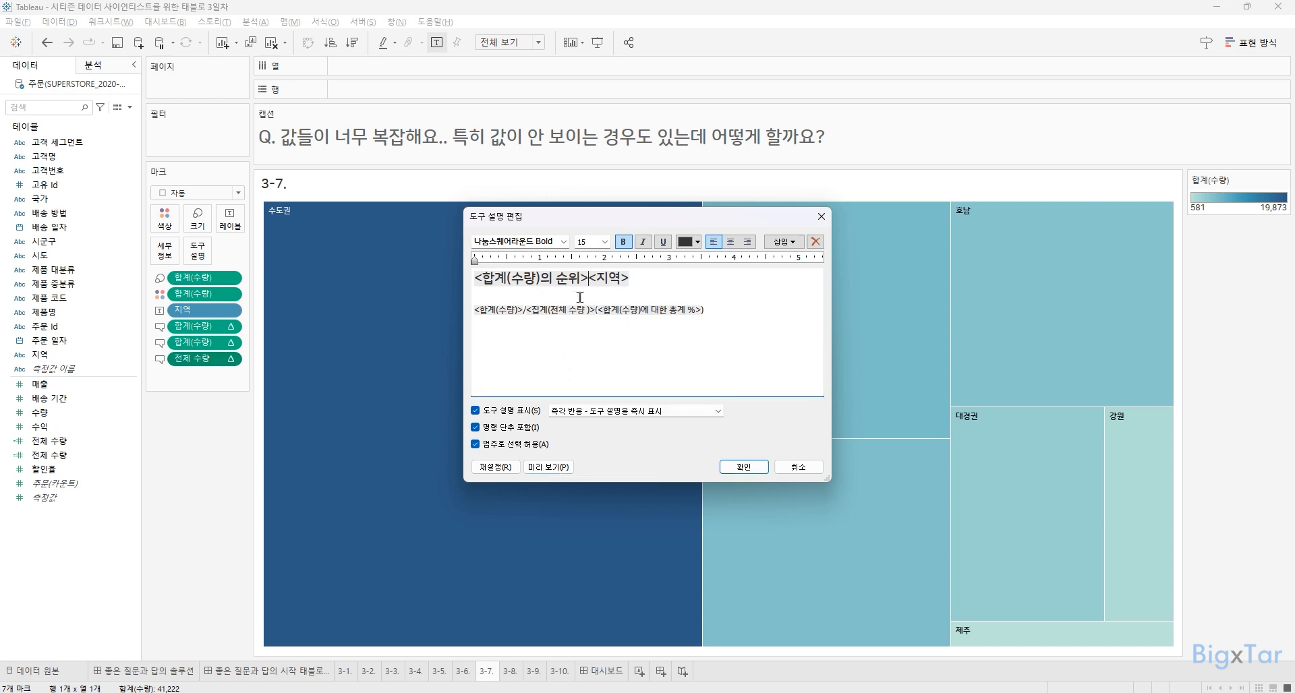
{"action": "type", "text": "DNL"}
{"action": "key", "text": "BackSpace"}
{"action": "key", "text": "BackSpace"}
{"action": "key", "text": "BackSpace"}
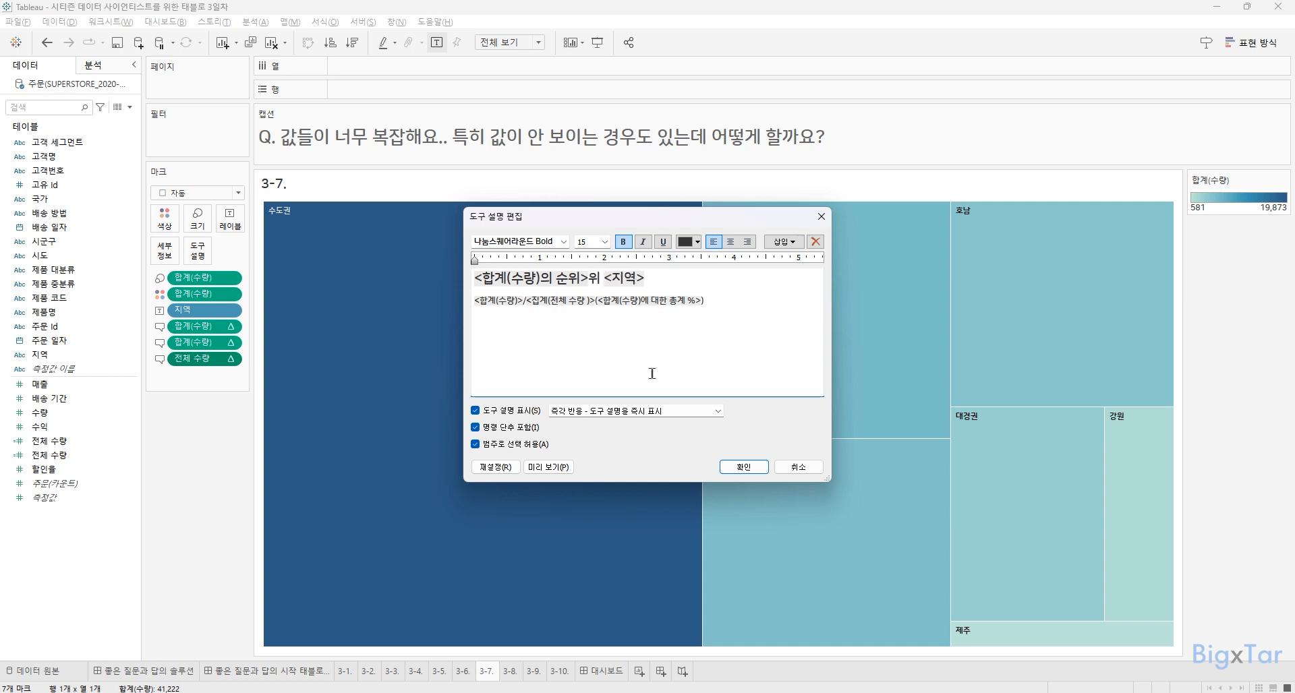
{"action": "left_click", "coordinate": [744, 467]}
{"action": "mouse_move", "coordinate": [548, 405]}
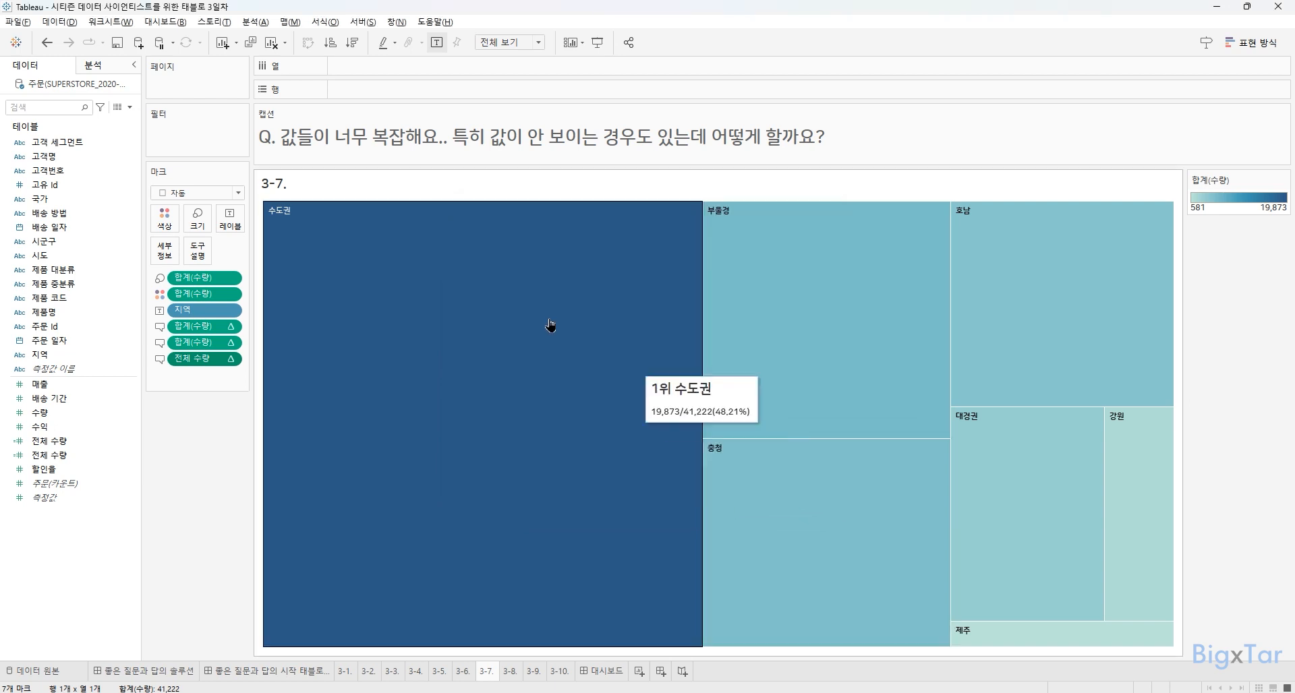
{"action": "mouse_move", "coordinate": [766, 291]}
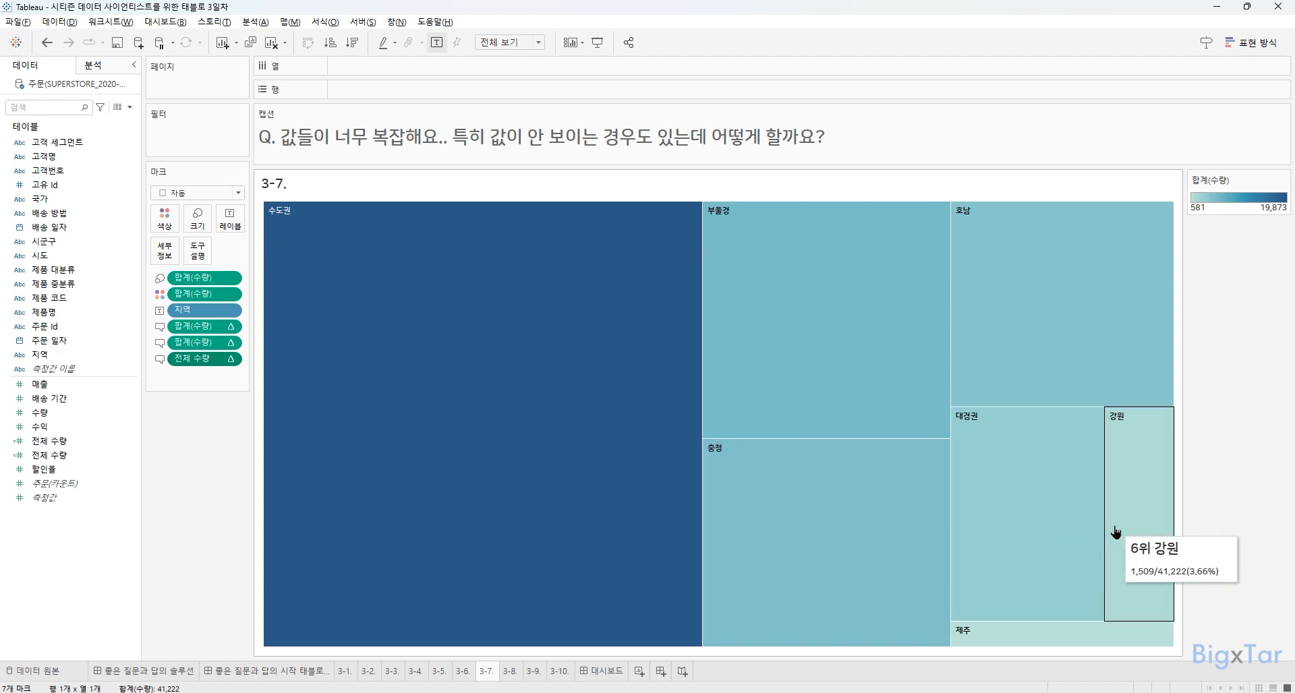
- On sheet 3-9, build a bar chart of 수량 by 시도 and sort the bars in descending order
{"action": "left_click", "coordinate": [510, 671]}
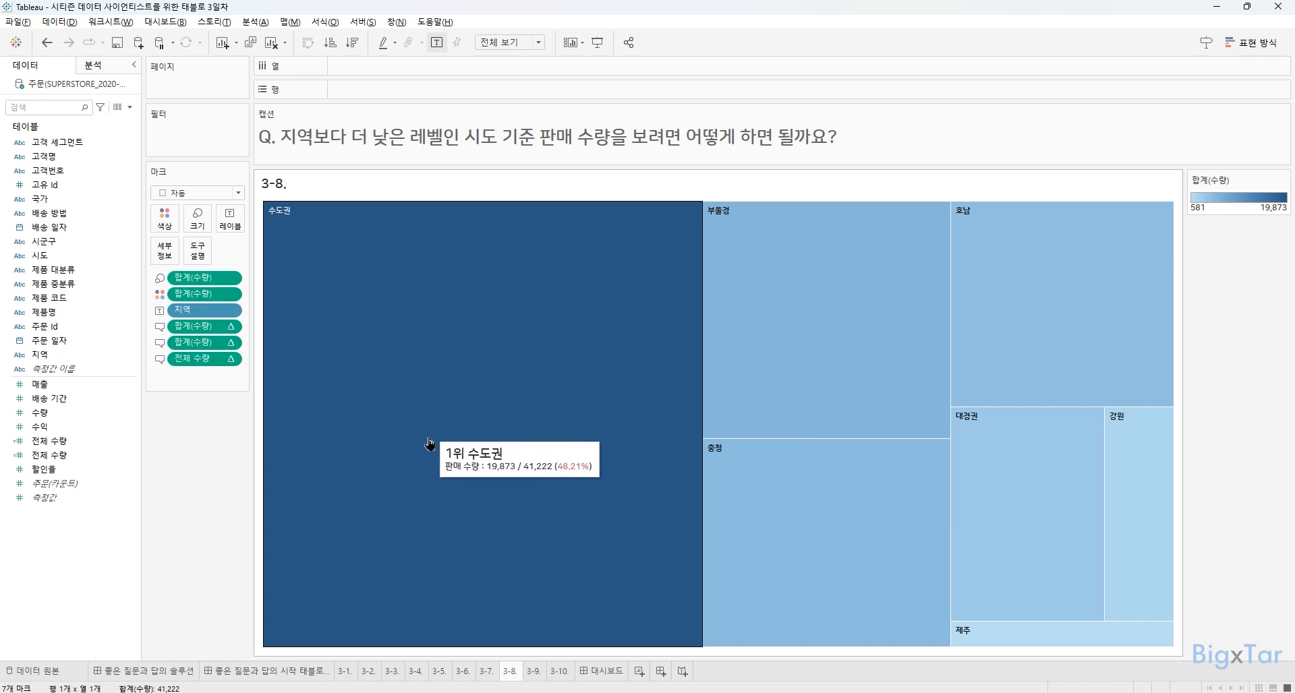
{"action": "left_click", "coordinate": [537, 678]}
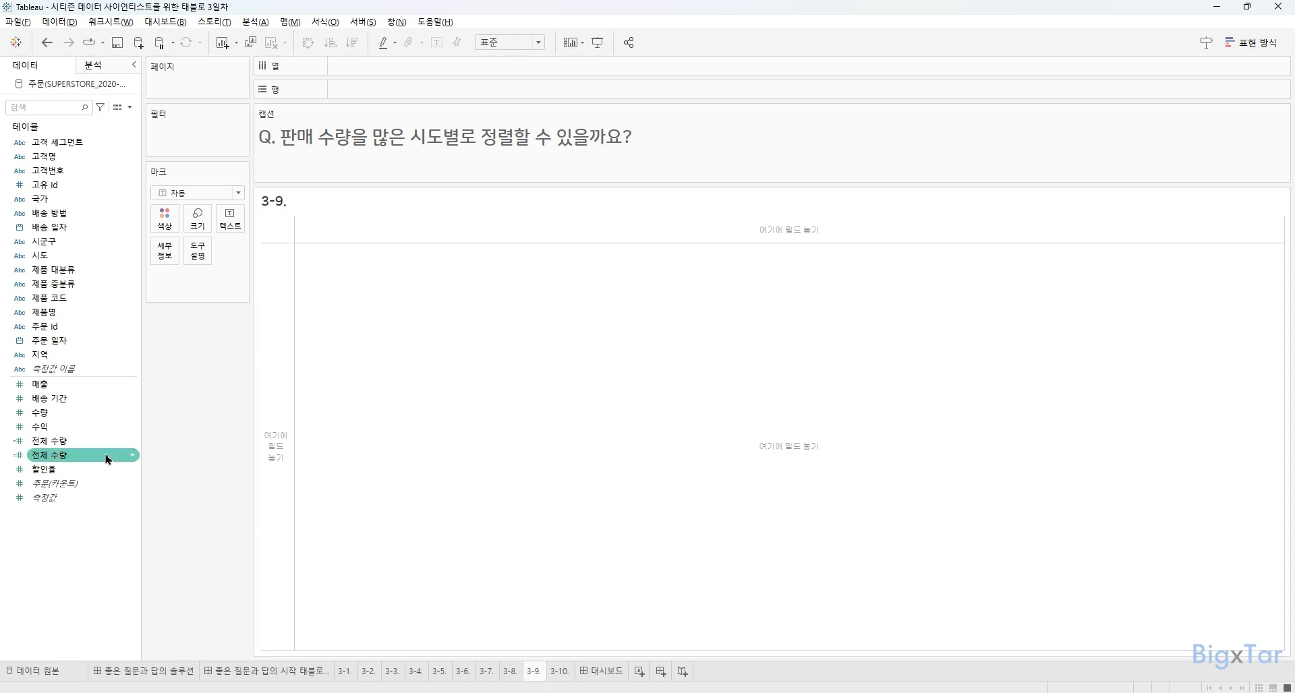
{"action": "double_click", "coordinate": [82, 419]}
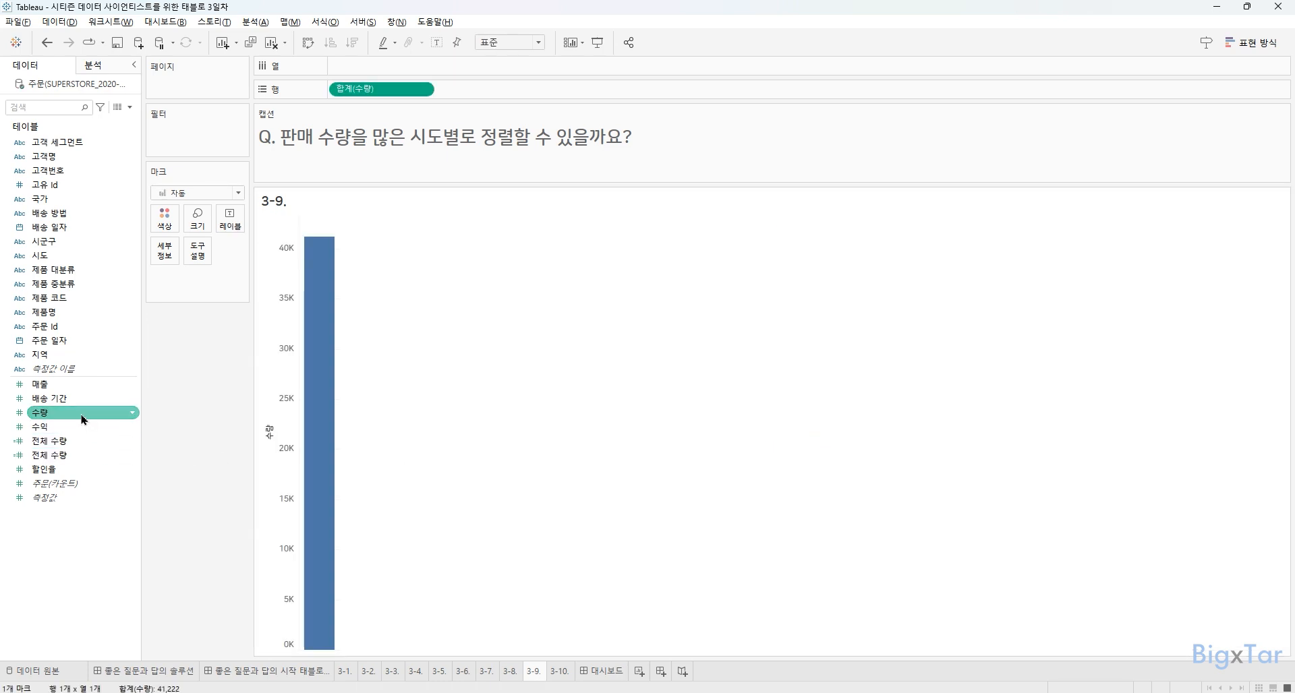
{"action": "left_click_drag", "start_coordinate": [78, 265], "coordinate": [414, 69]}
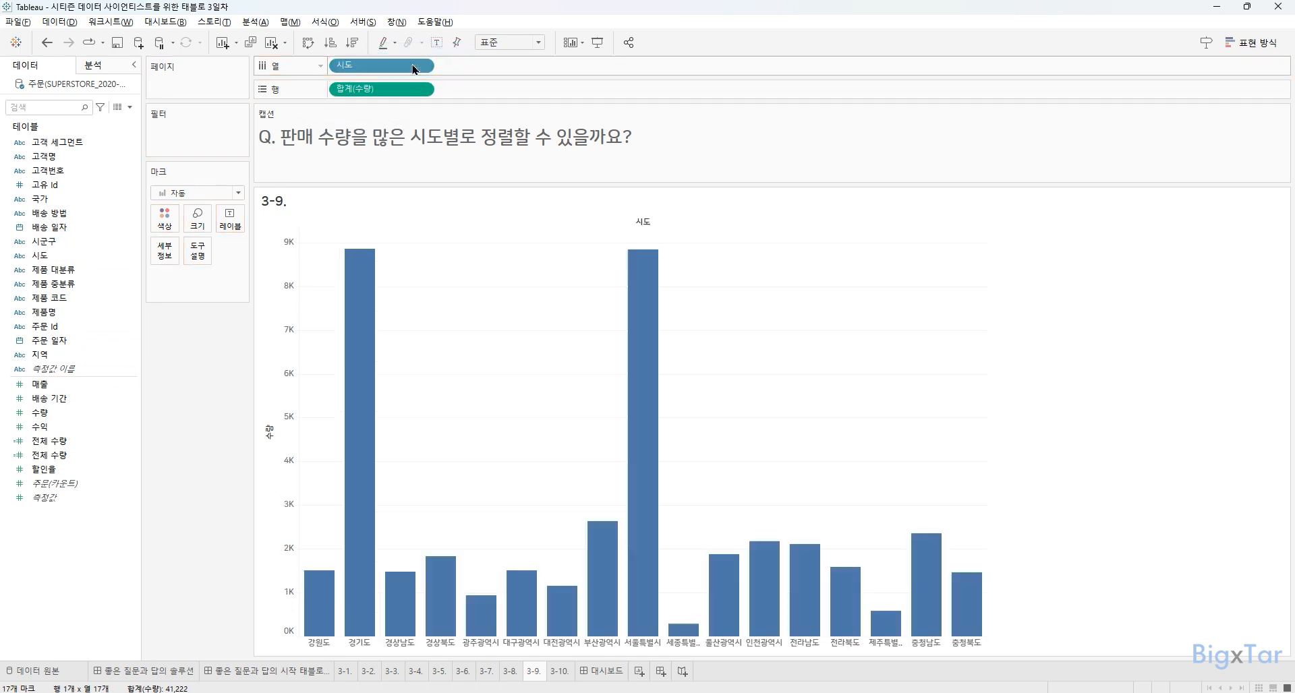
{"action": "left_click", "coordinate": [354, 43]}
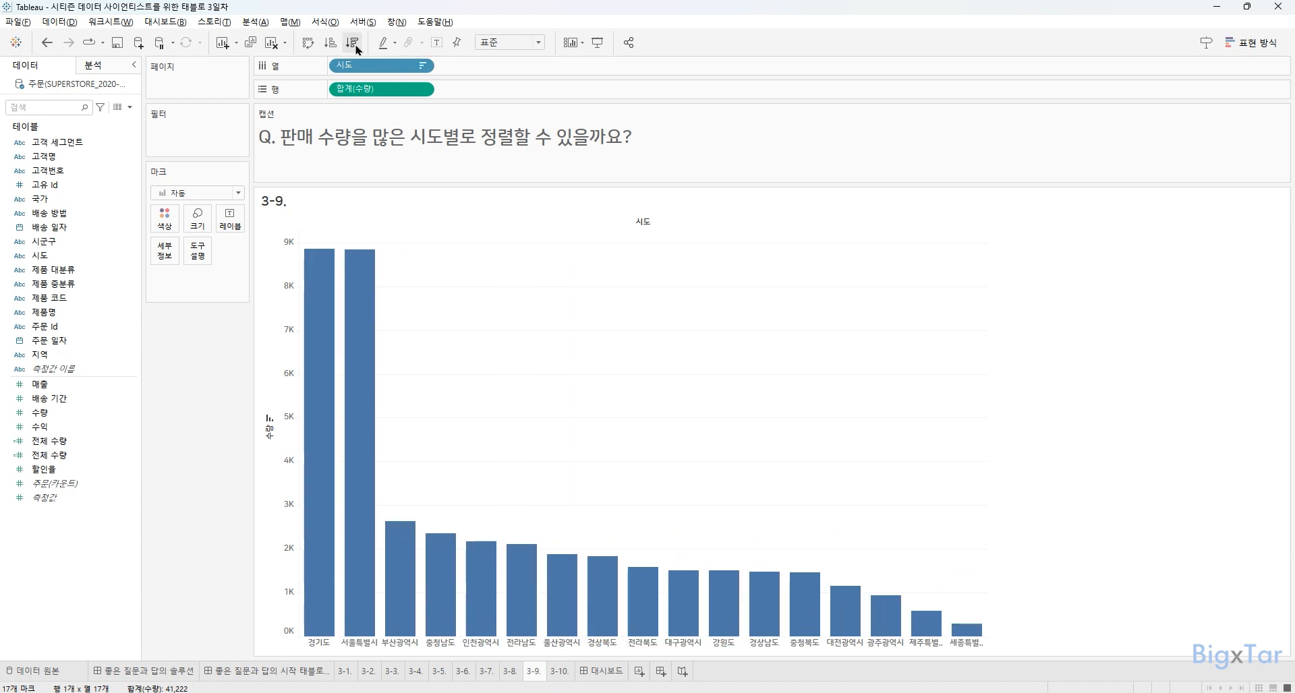
- Fit the bar chart to 전체 보기 and color the bars by 수량
{"action": "left_click", "coordinate": [513, 44]}
{"action": "left_click", "coordinate": [497, 91]}
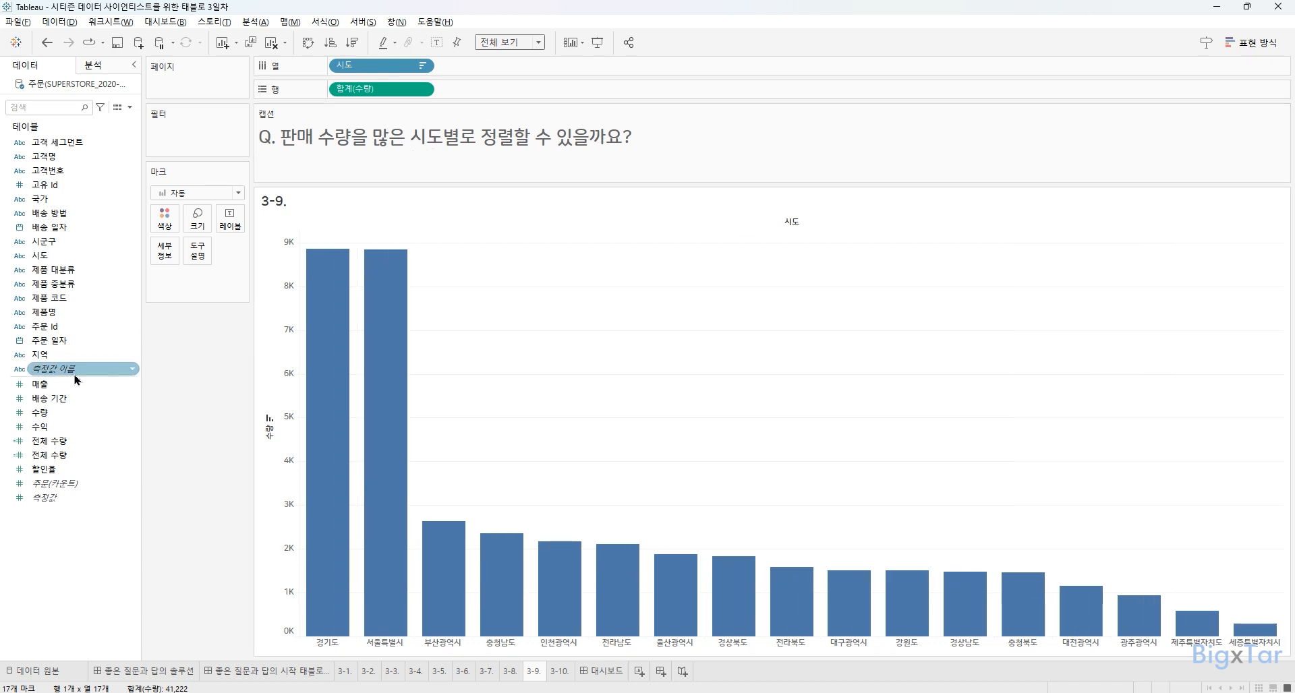
{"action": "mouse_move", "coordinate": [40, 413]}
{"action": "left_mouse_down"}
{"action": "mouse_move", "coordinate": [169, 258]}
{"action": "mouse_move", "coordinate": [165, 217]}
{"action": "left_mouse_up"}
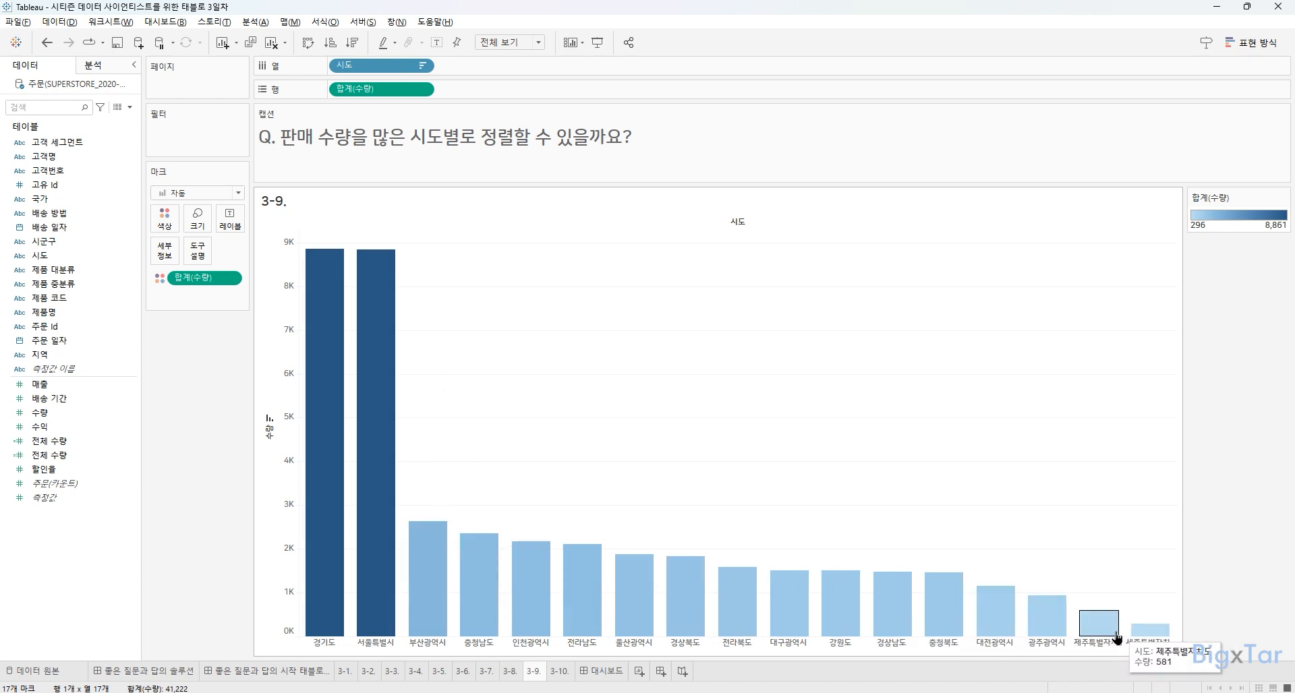
- Create a new dashboard and add the 시도 bar chart from sheet 3-10 to it
{"action": "left_click", "coordinate": [553, 672]}
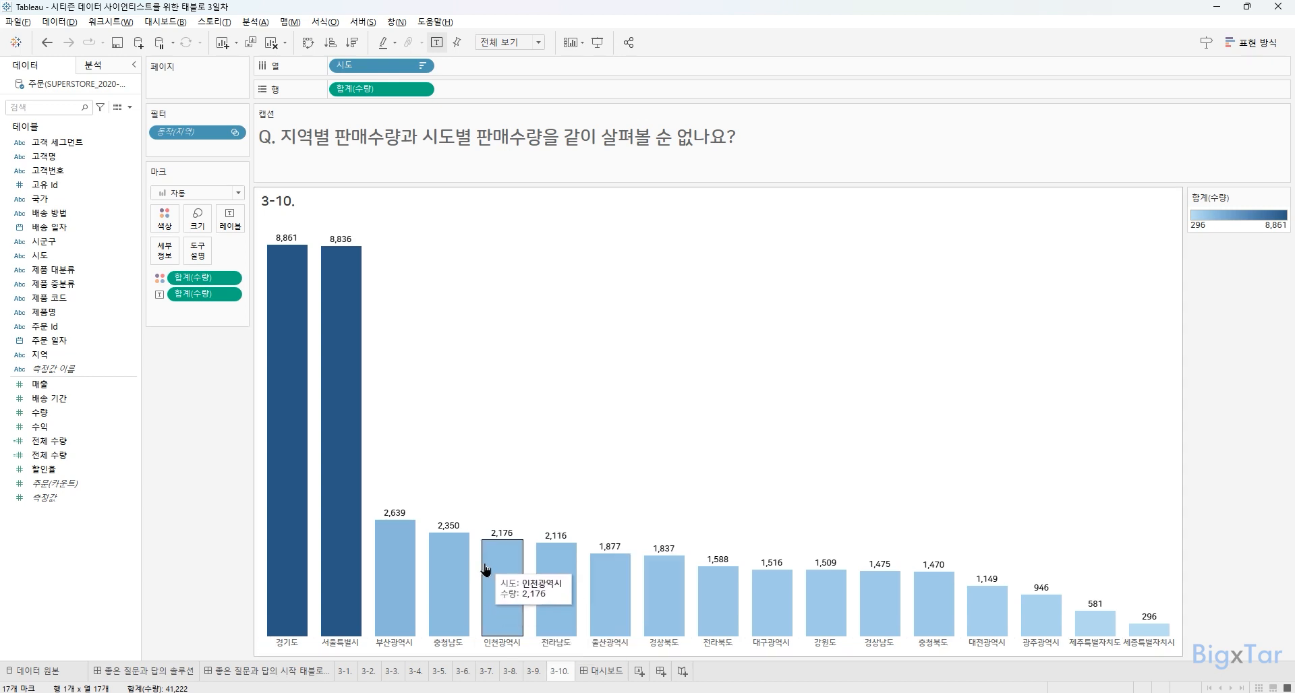
{"action": "left_click", "coordinate": [511, 672]}
{"action": "left_click", "coordinate": [559, 672]}
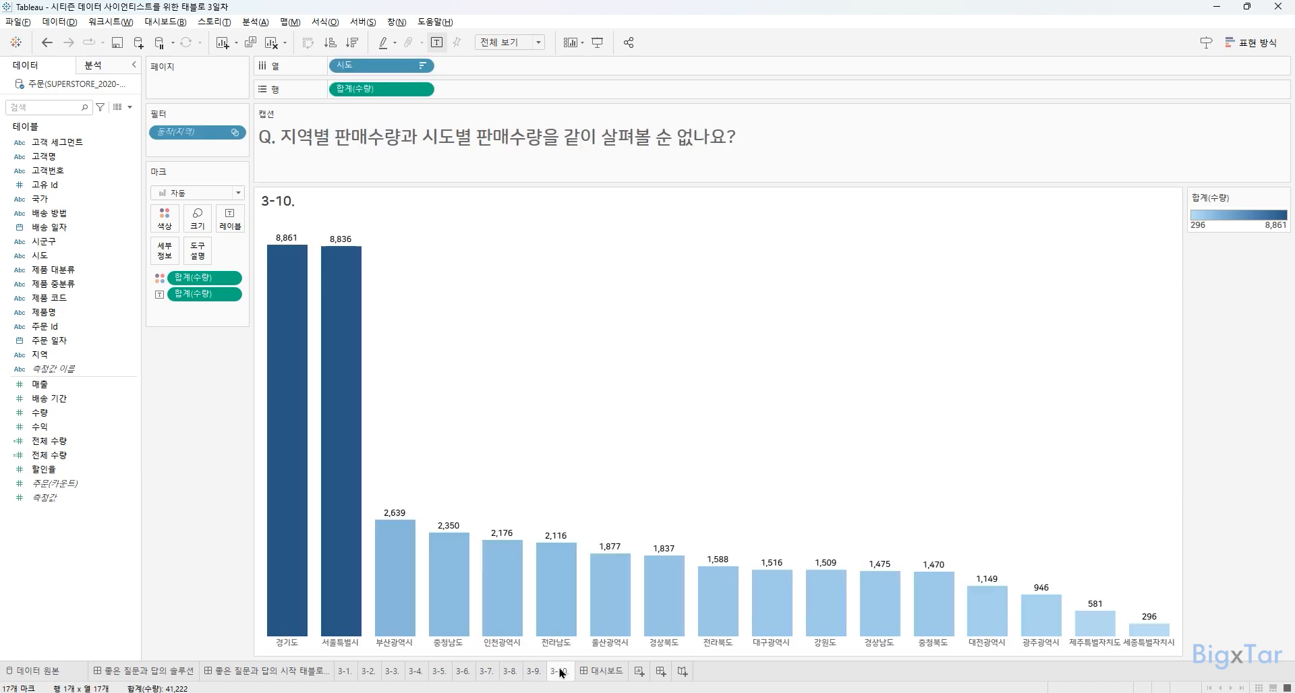
{"action": "left_click", "coordinate": [505, 672]}
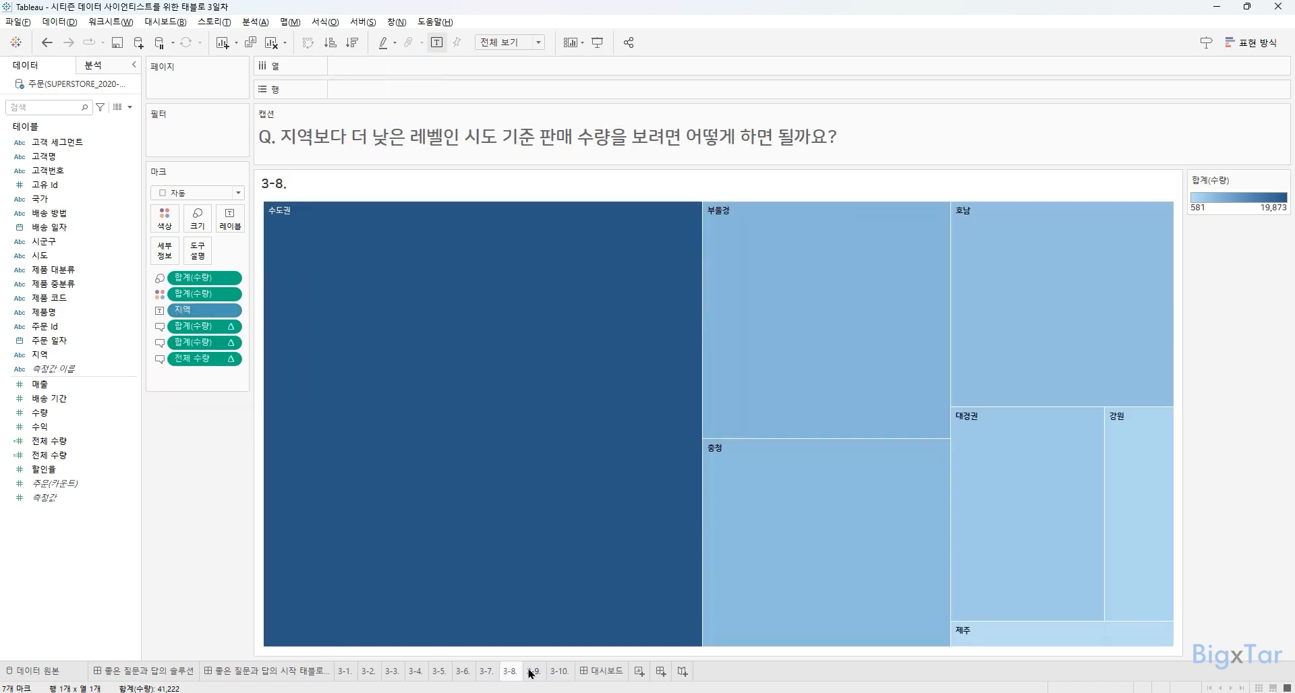
{"action": "left_click", "coordinate": [557, 672]}
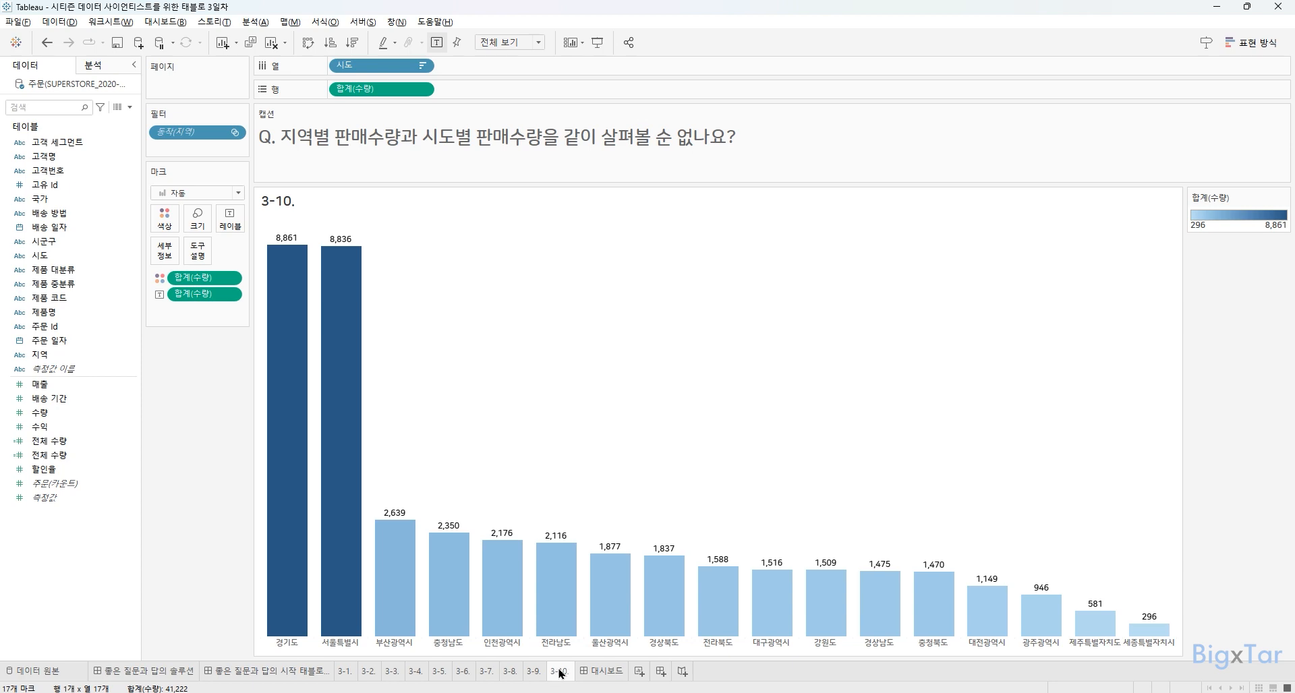
{"action": "left_click", "coordinate": [660, 672]}
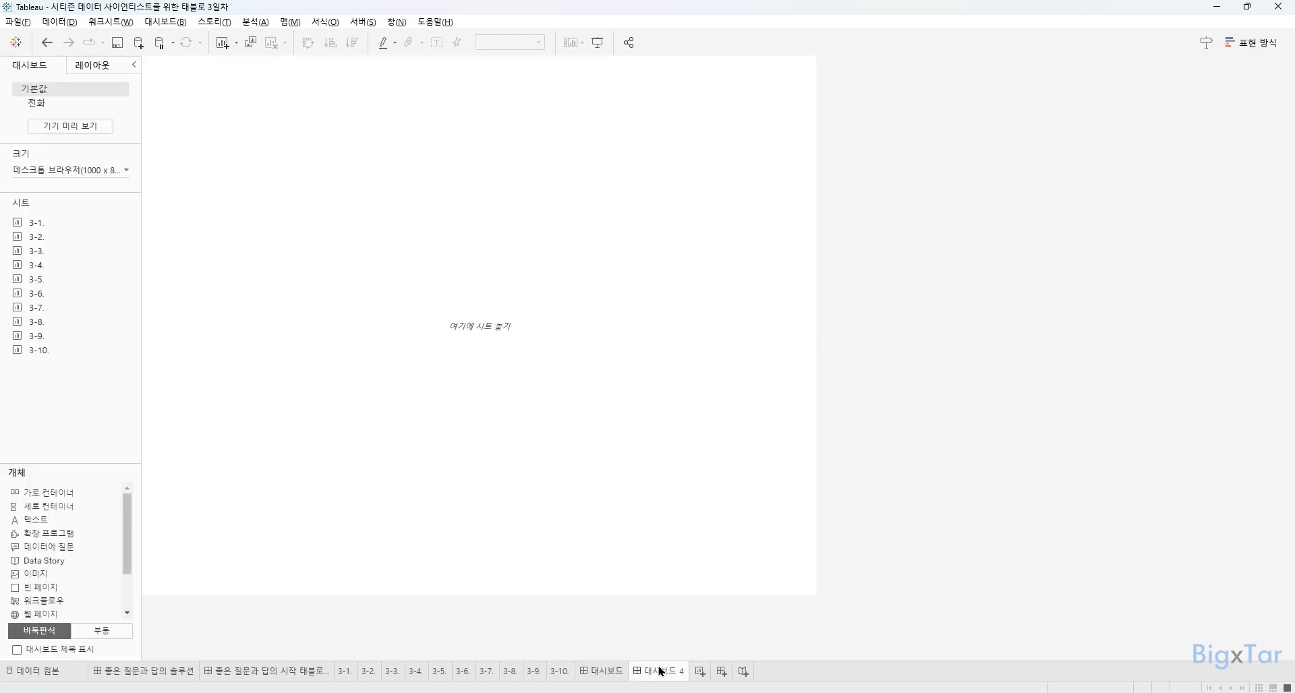
{"action": "double_click", "coordinate": [59, 359]}
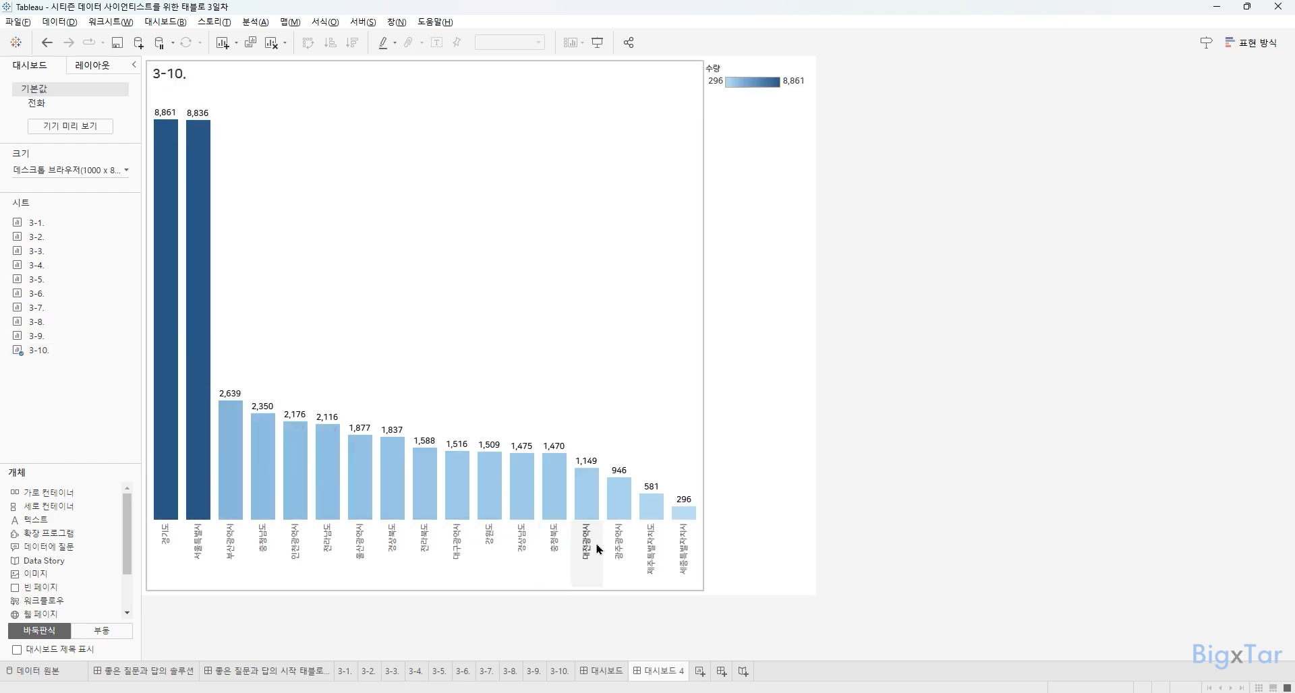
- Place the 3-8 treemap in a shallow strip above the 3-10 bar chart and remove the 수량 color legend
{"action": "left_click_drag", "start_coordinate": [37, 322], "coordinate": [449, 224]}
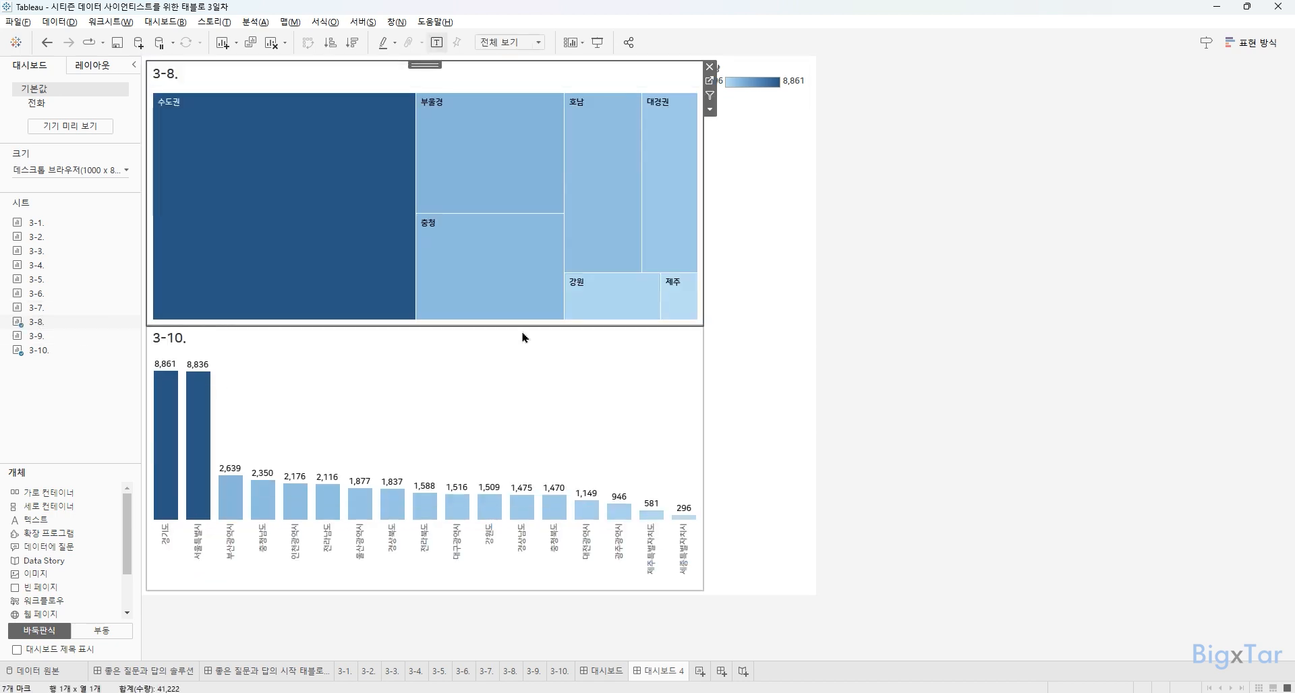
{"action": "left_click_drag", "start_coordinate": [523, 328], "coordinate": [532, 163]}
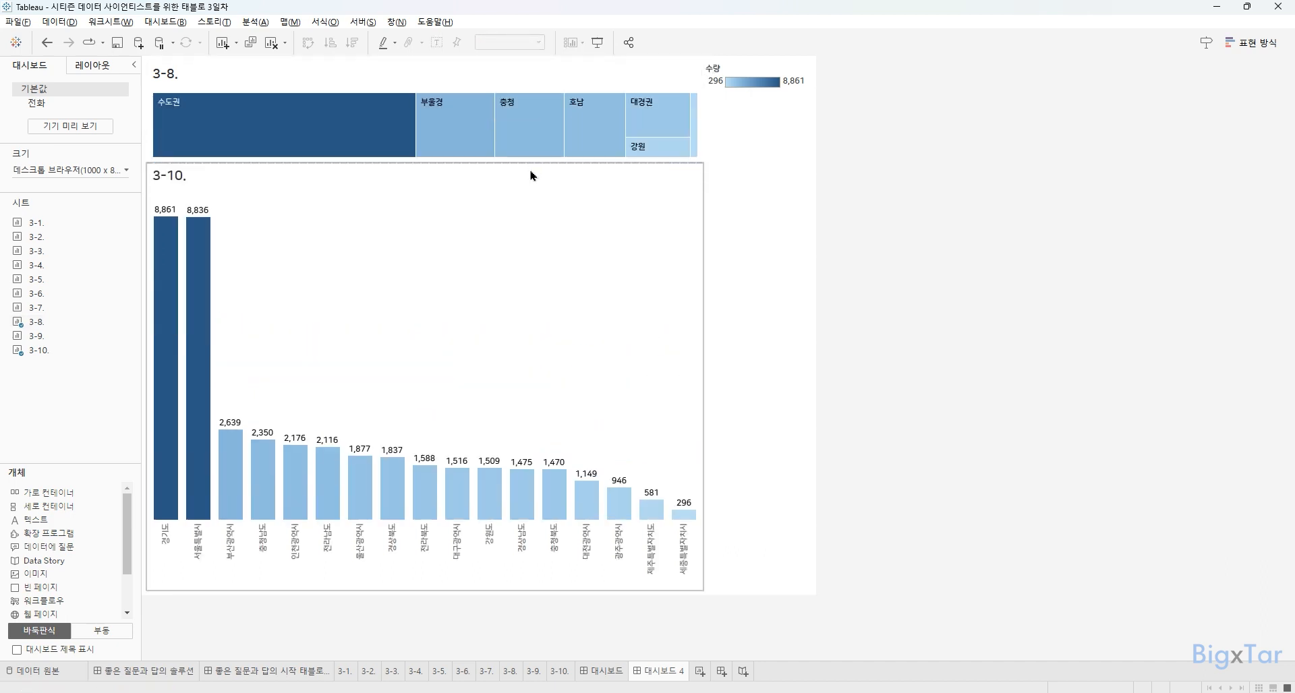
{"action": "left_click", "coordinate": [756, 91]}
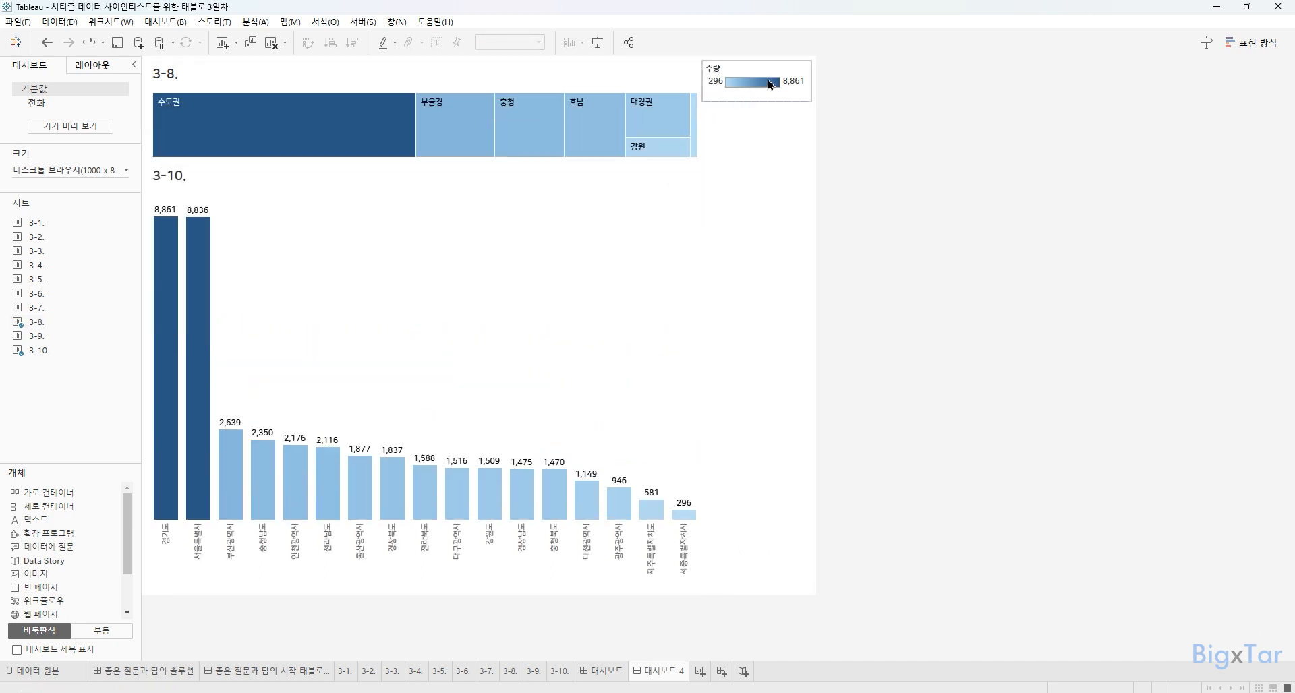
{"action": "left_click", "coordinate": [770, 85]}
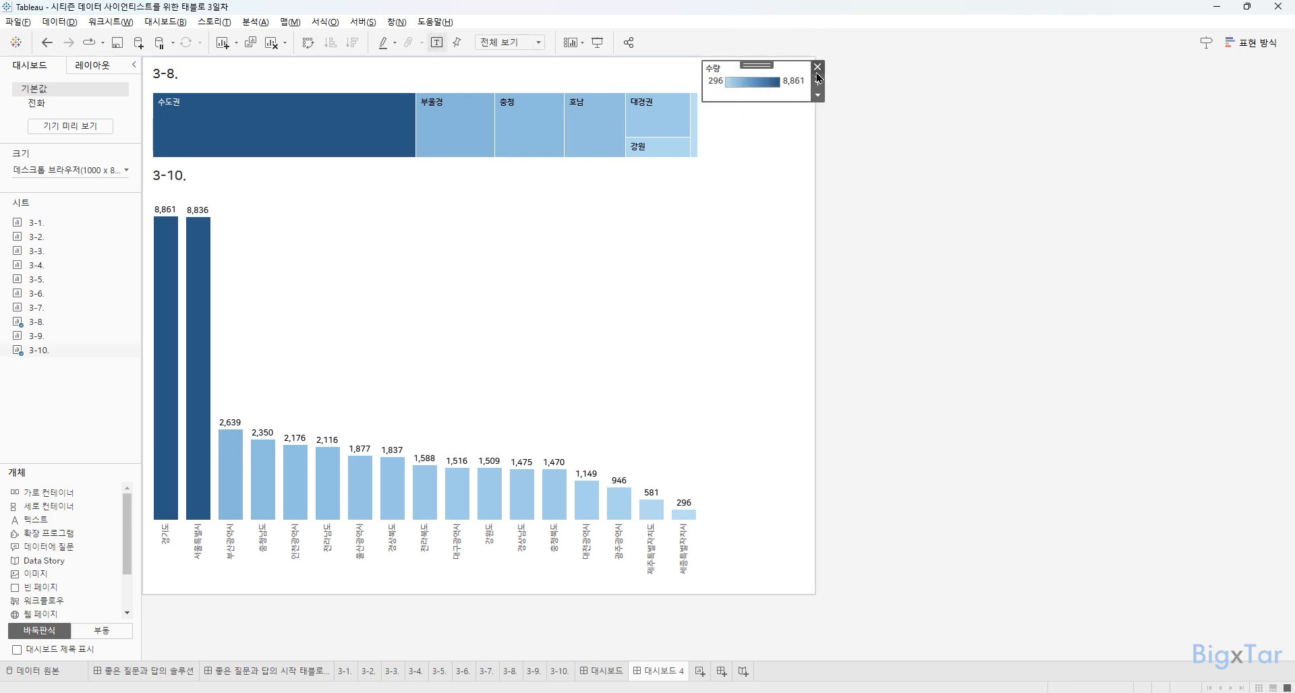
{"action": "left_click", "coordinate": [818, 66]}
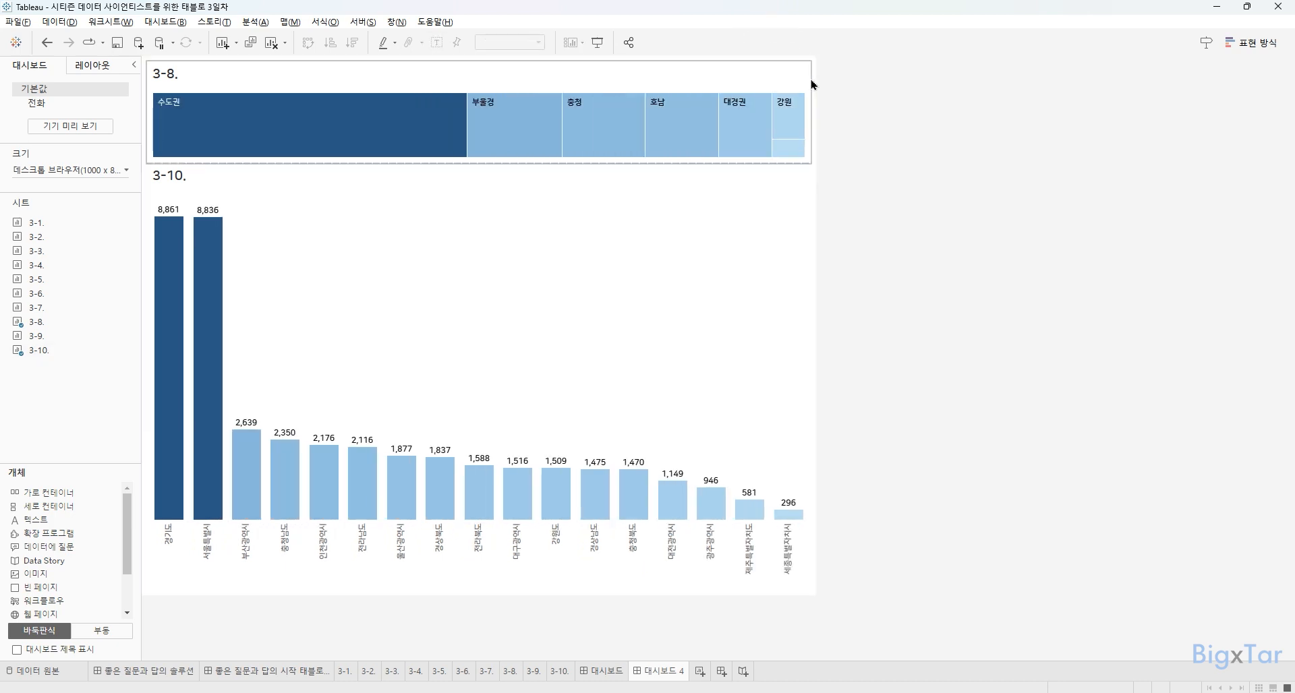
- Use the 3-8 treemap as a filter for the dashboard
{"action": "left_click", "coordinate": [744, 75]}
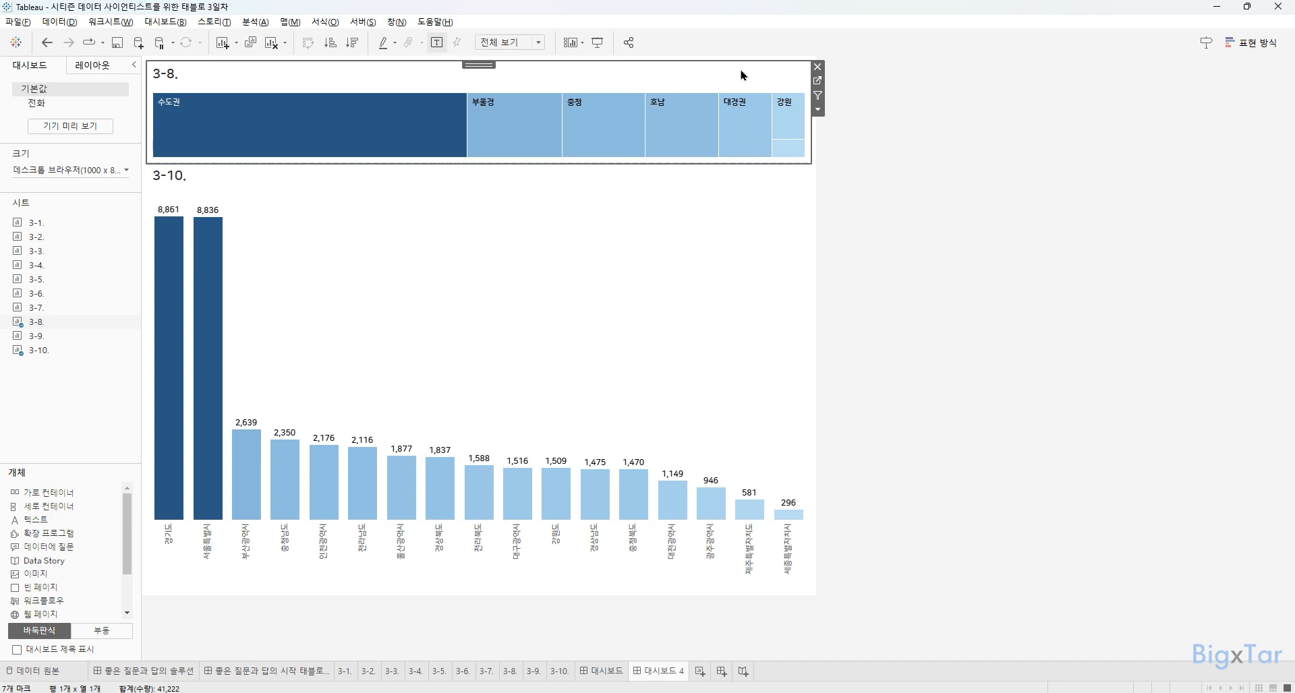
{"action": "left_click", "coordinate": [818, 98]}
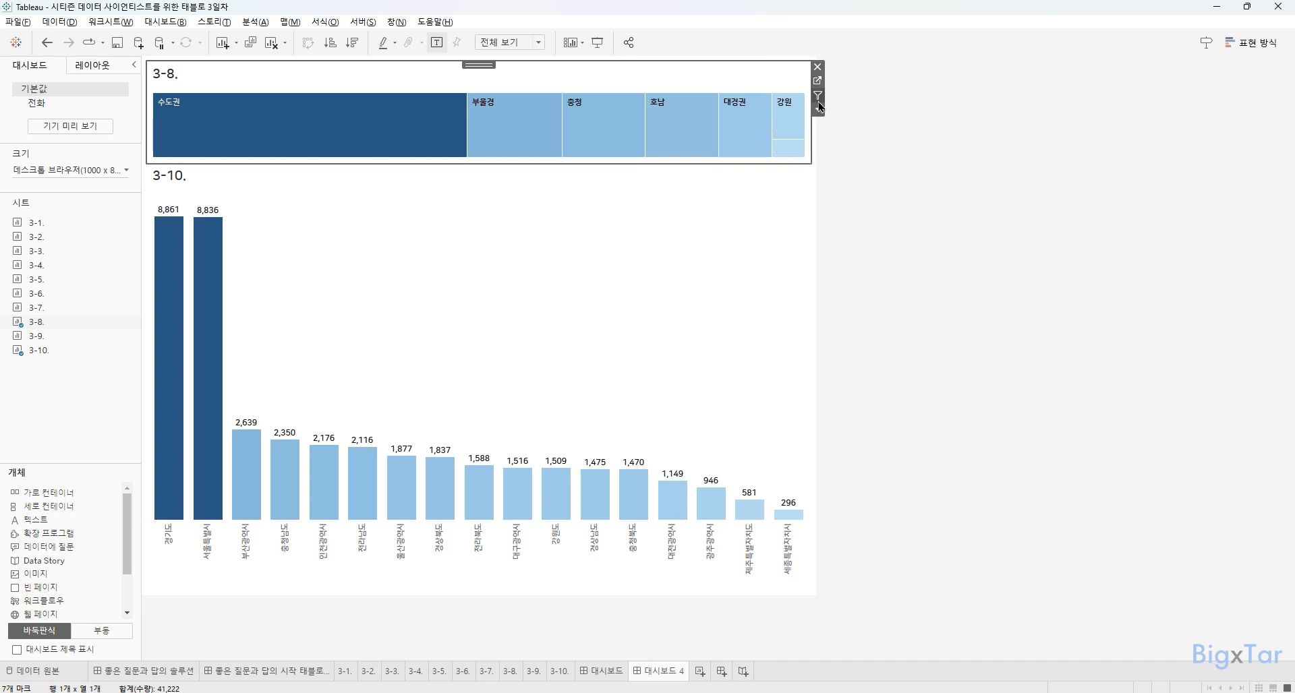
{"action": "left_click", "coordinate": [820, 102]}
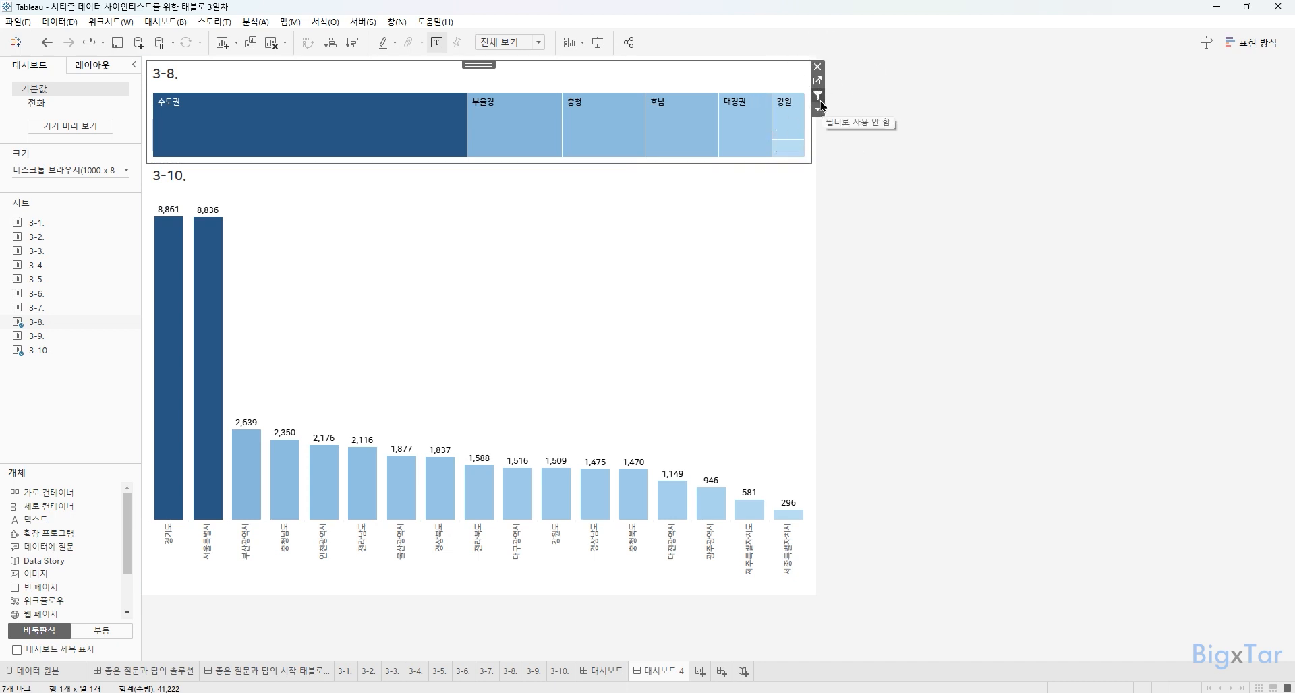
- Test the filter by selecting 수도권 and 부울경 in the treemap, and clear the selection
{"action": "left_click", "coordinate": [217, 118]}
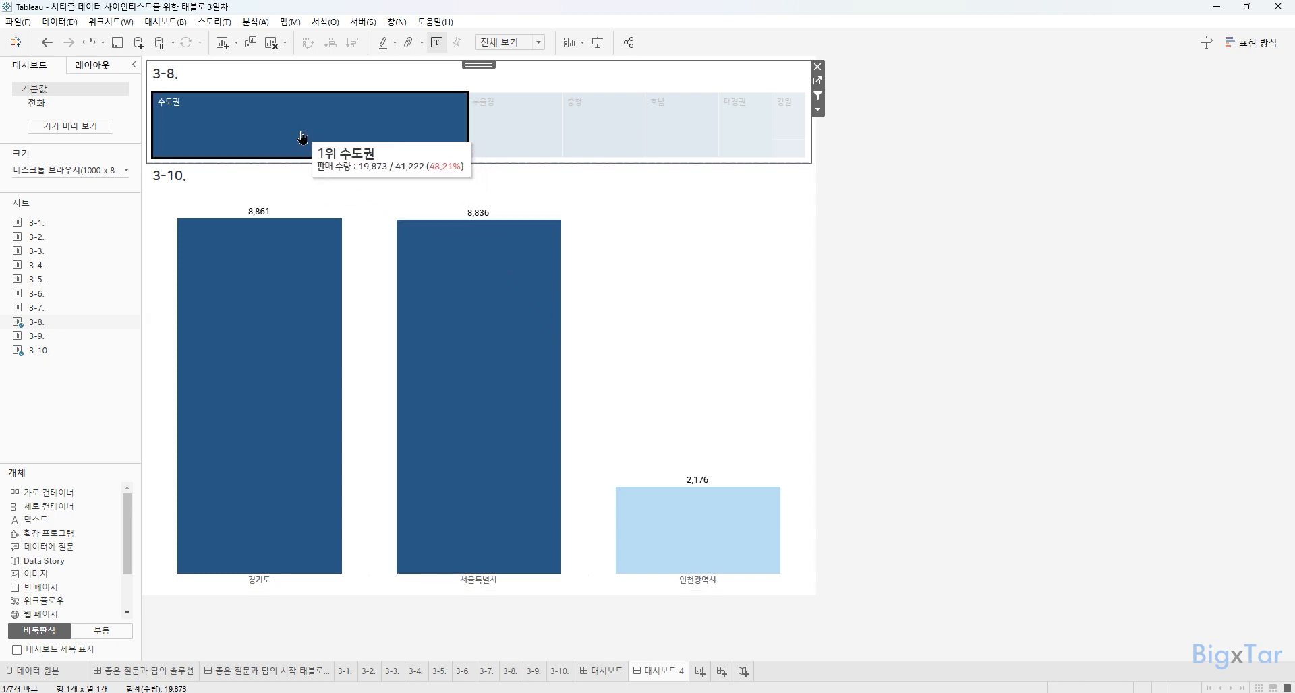
{"action": "mouse_move", "coordinate": [302, 138]}
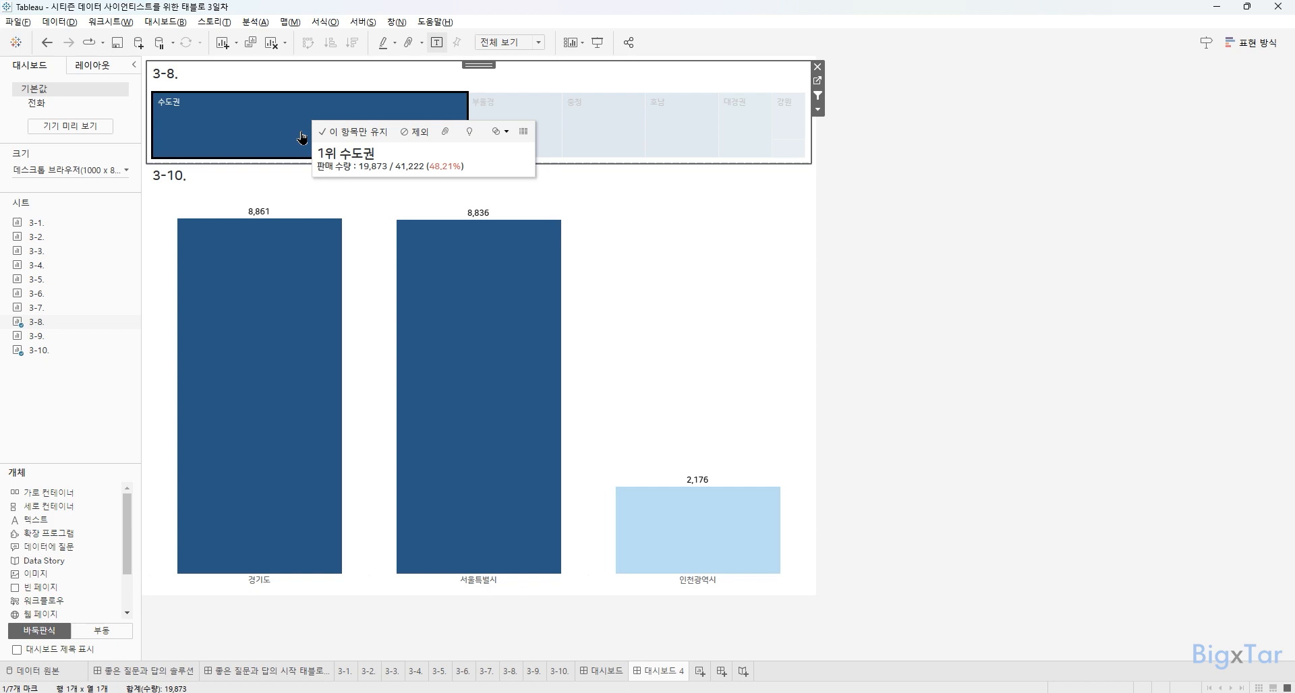
{"action": "left_click", "coordinate": [509, 118]}
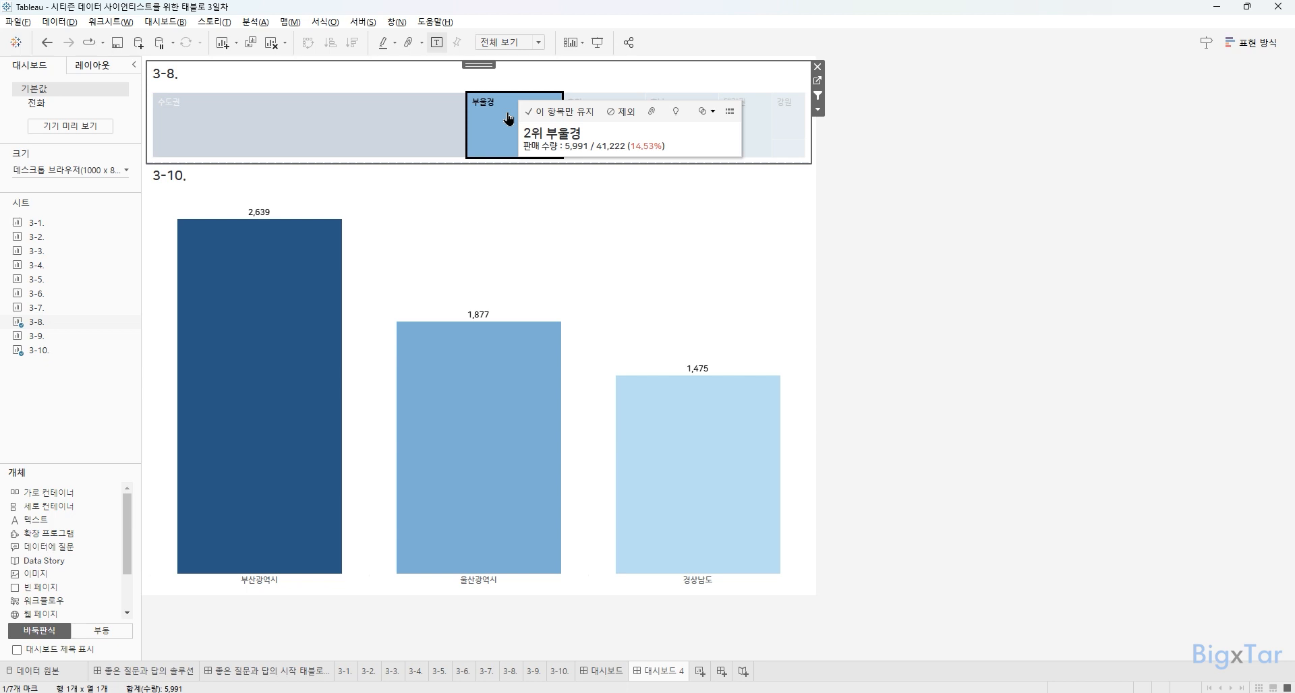
{"action": "left_click", "coordinate": [507, 119]}
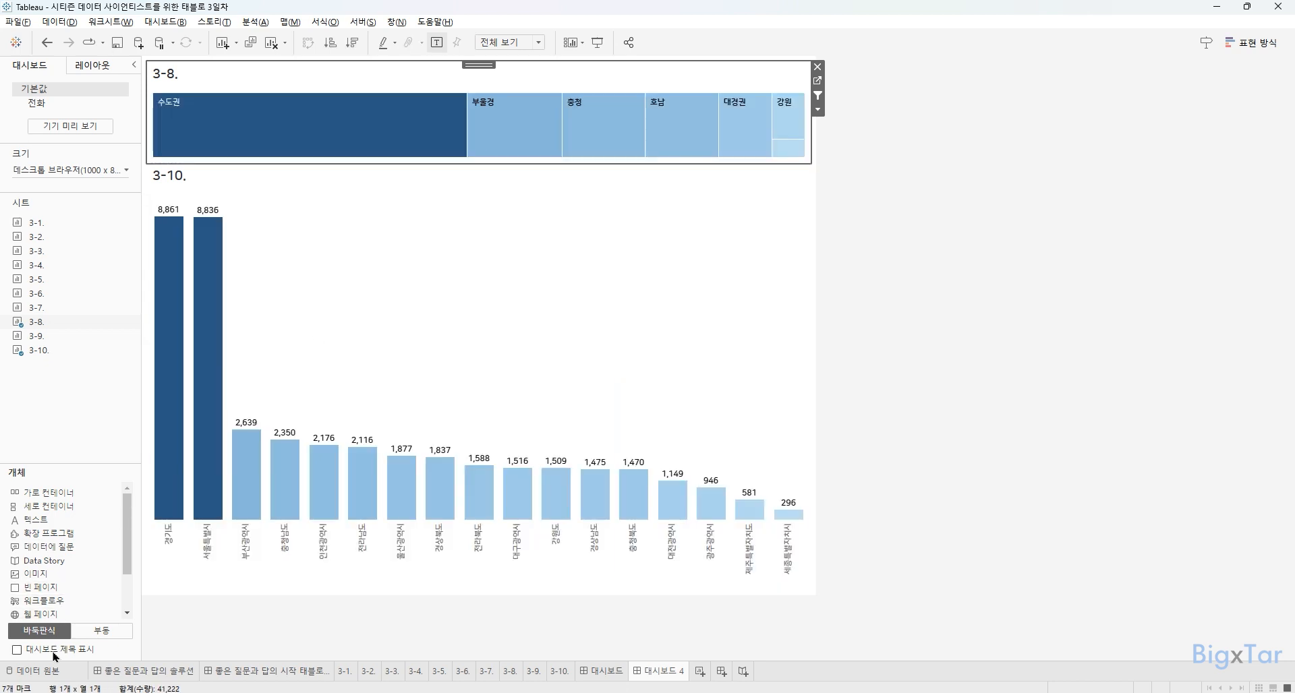
- Show the dashboard title above the treemap
{"action": "key", "text": "ctrl"}
{"action": "key", "text": "ctrl"}
{"action": "key", "text": "ctrl"}
{"action": "key", "text": "ctrl"}
{"action": "key", "text": "ctrl"}
{"action": "left_click", "coordinate": [53, 652]}
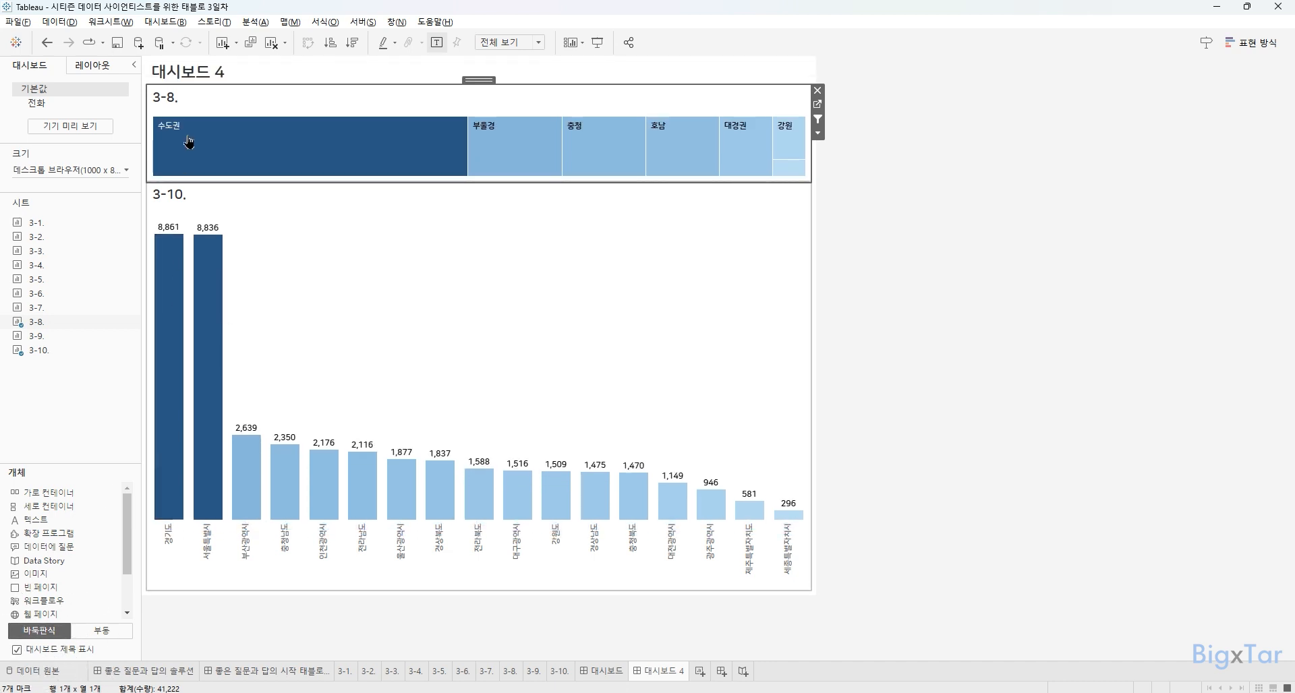
{"action": "left_click", "coordinate": [197, 79]}
{"action": "key", "text": "ctrl"}
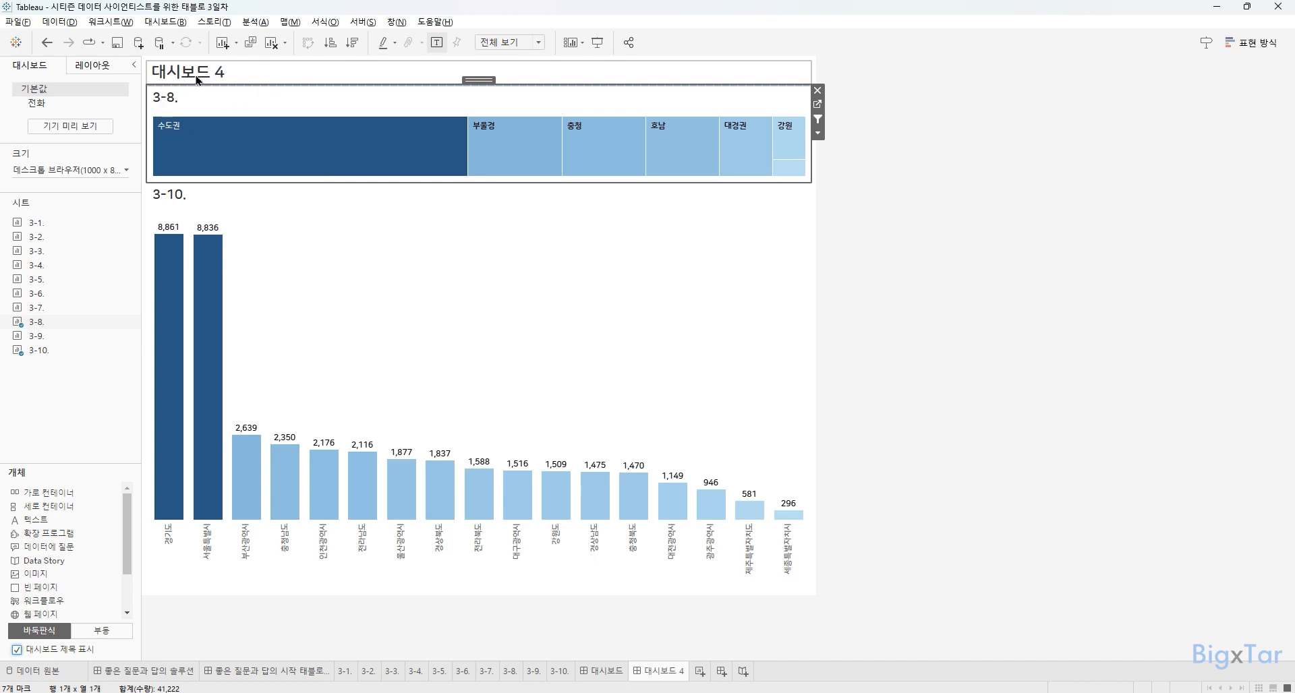
- Rename the dashboard as 지역별 판매 수량 대시보드
{"action": "double_click", "coordinate": [653, 672]}
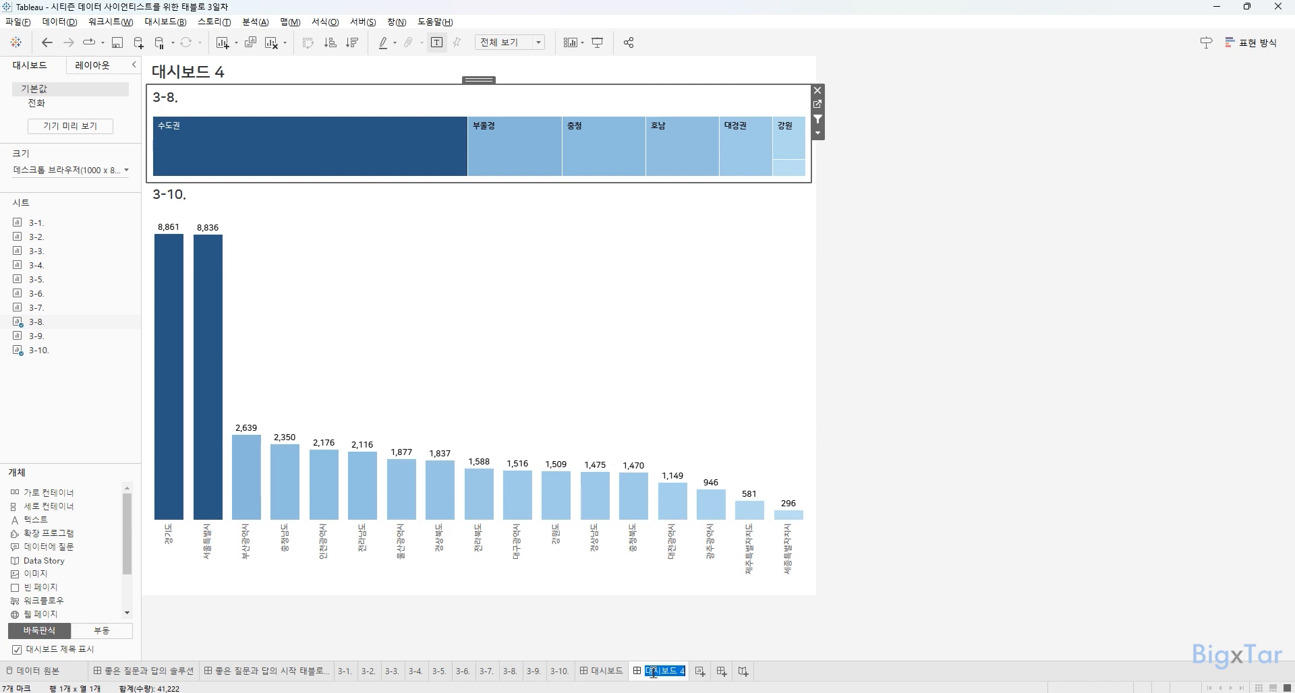
{"action": "type", "text": "ㄷ"}
{"action": "type", "text": "역별 판매"}
{"action": "type", "text": " 수량 대시보드"}
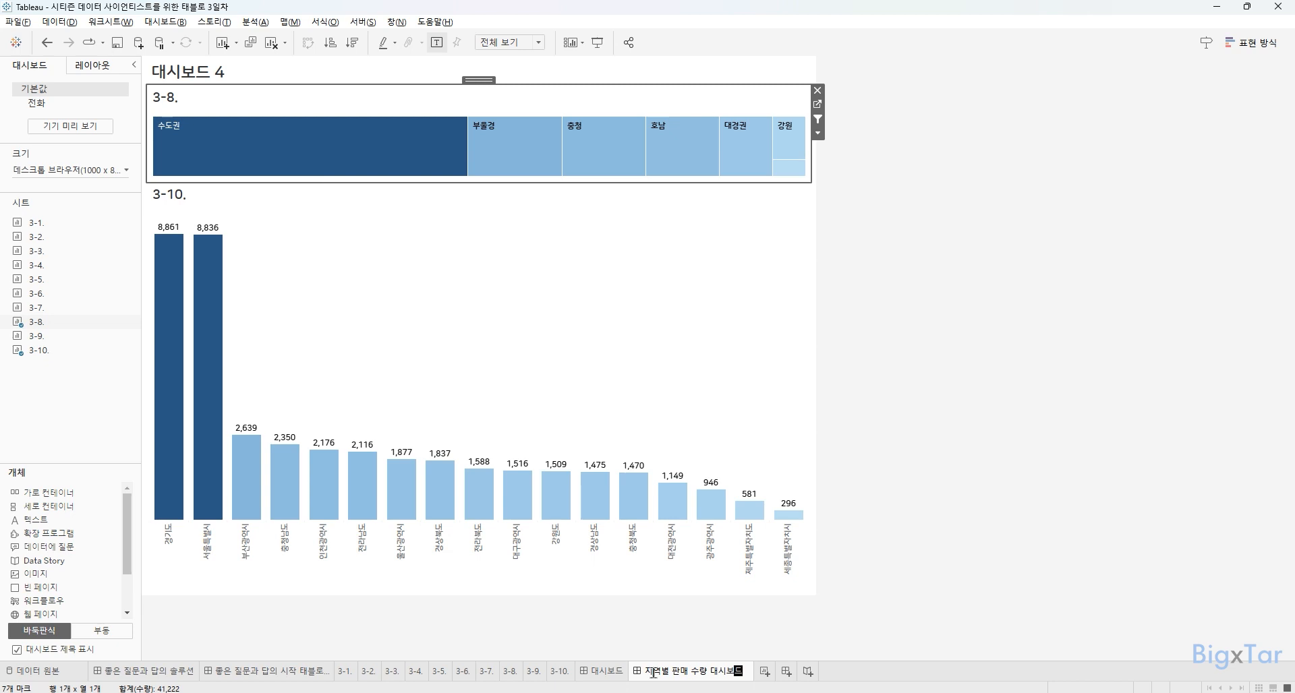
{"action": "key", "text": "Return"}
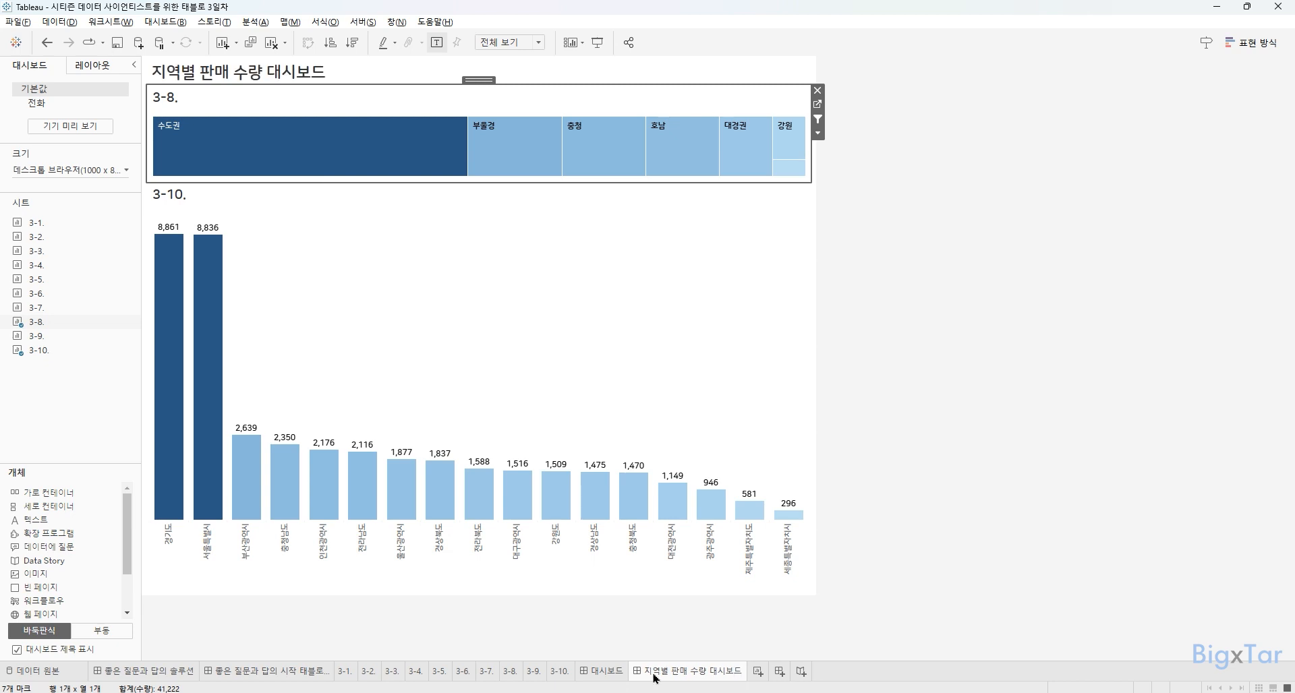
{"action": "left_click", "coordinate": [677, 651]}
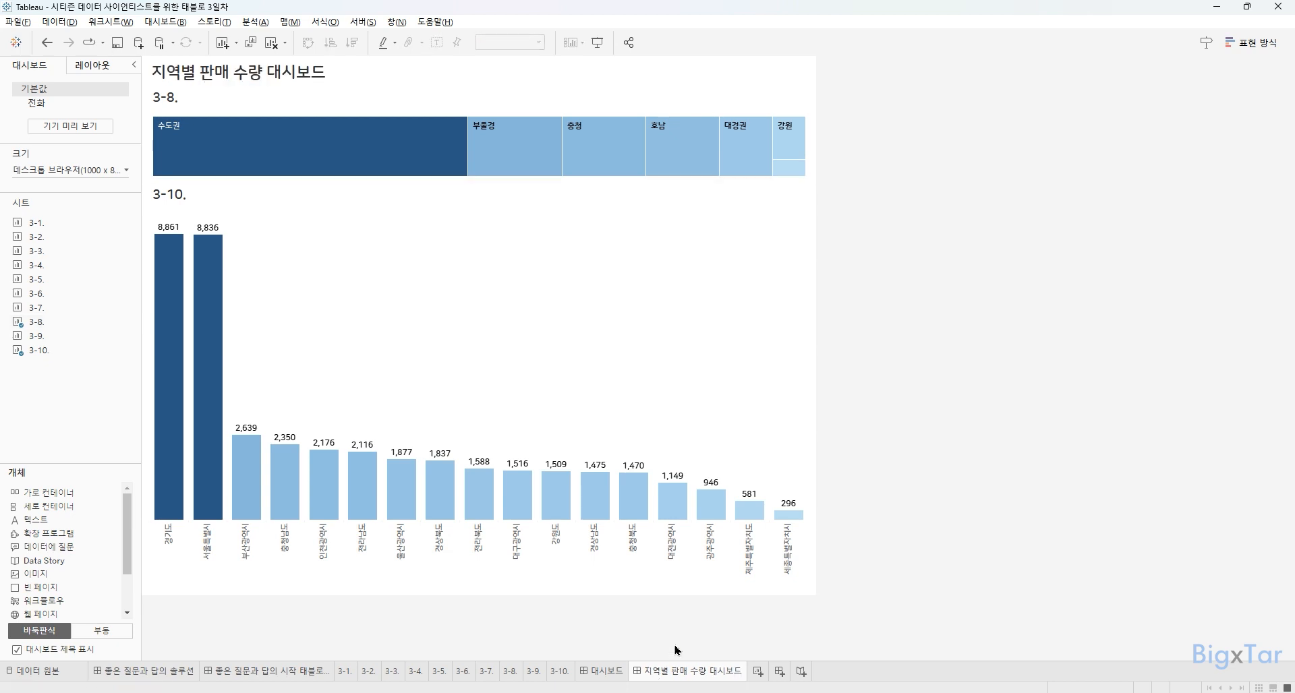